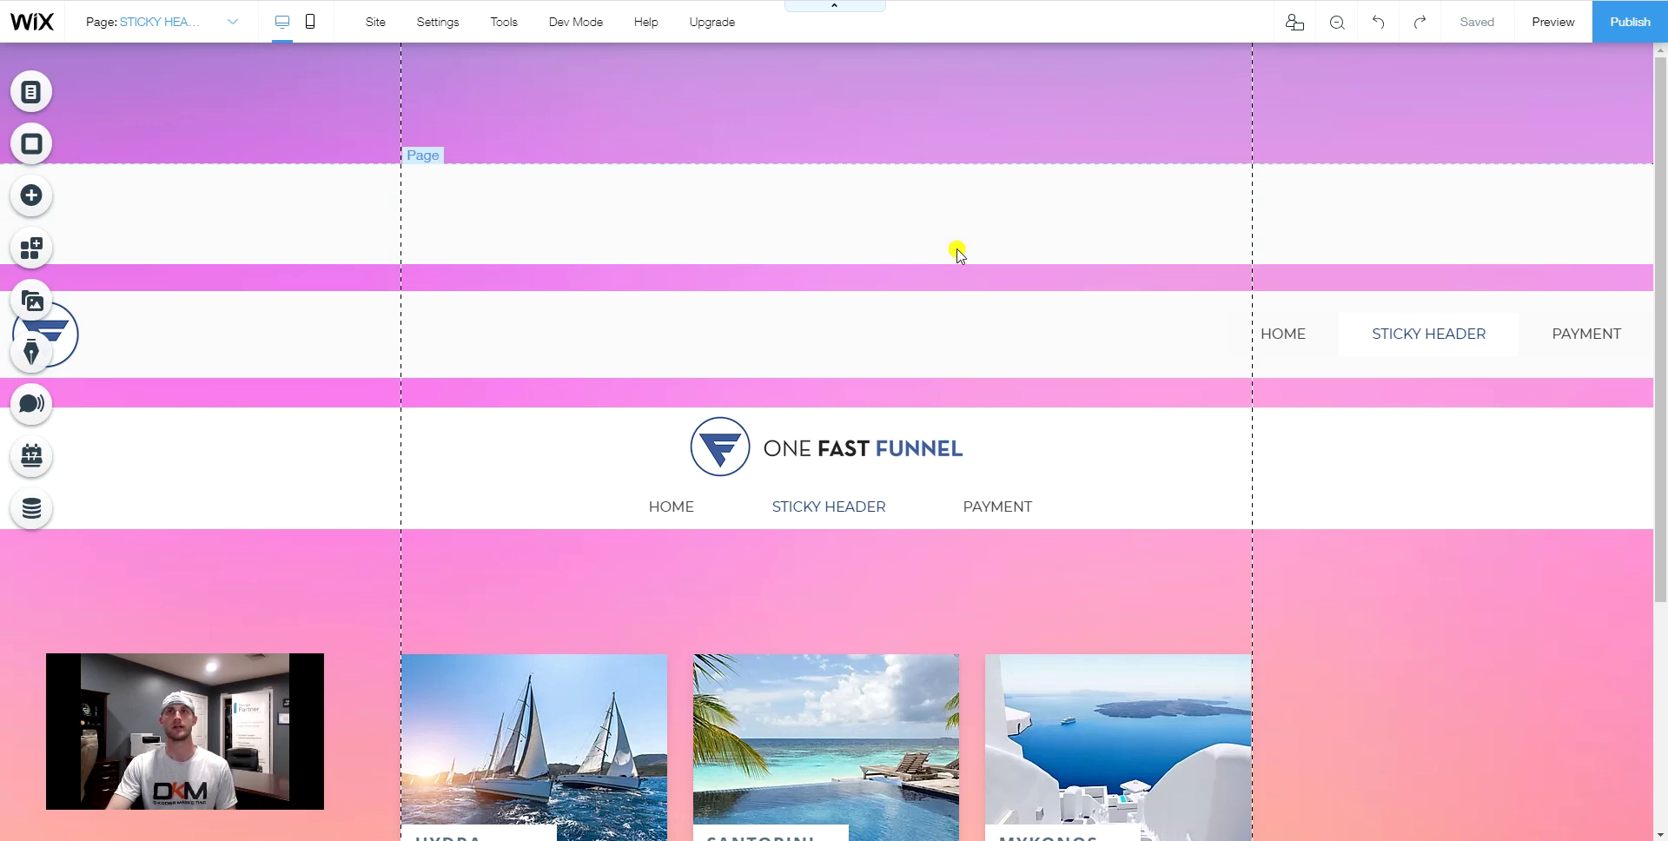
Review the site header's scroll behaviour and design, keeping its background at no colour.
click(846, 114)
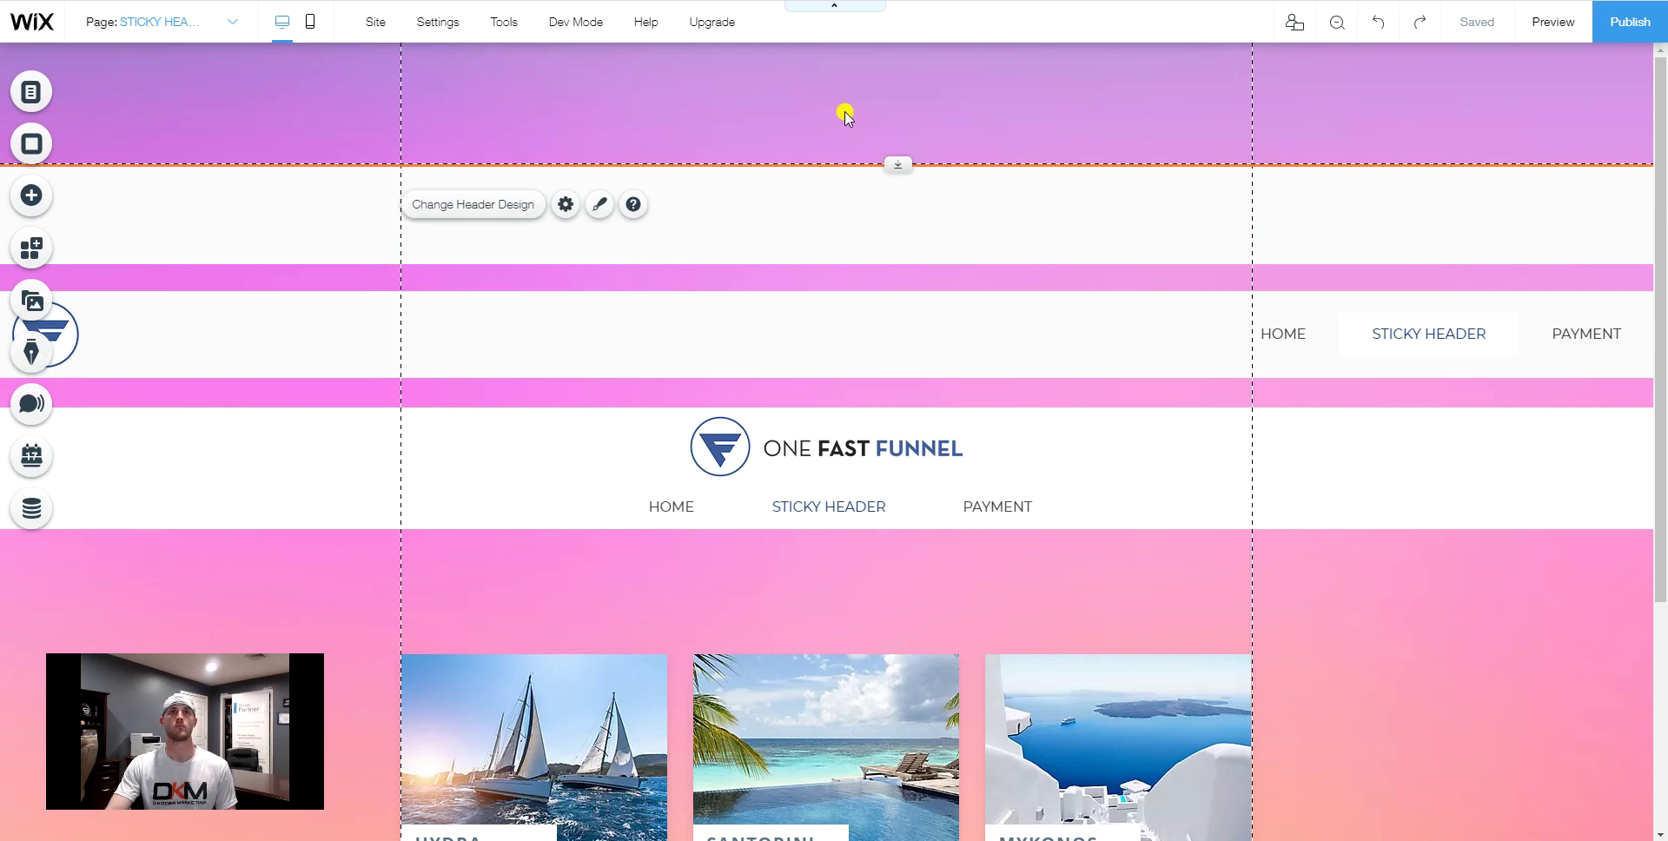
click(568, 204)
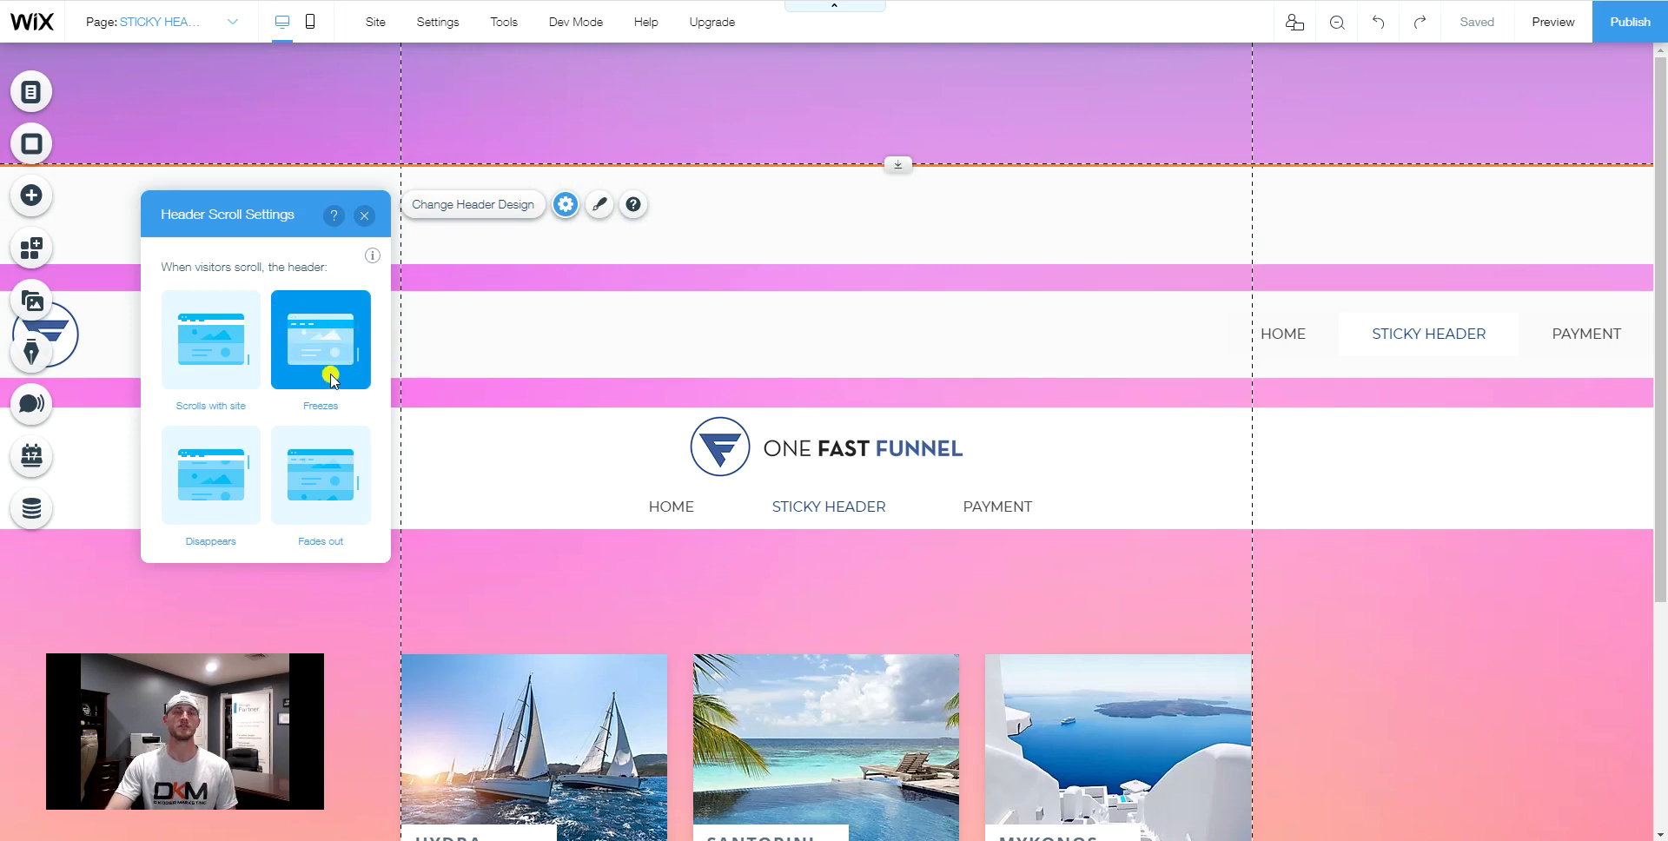
click(364, 217)
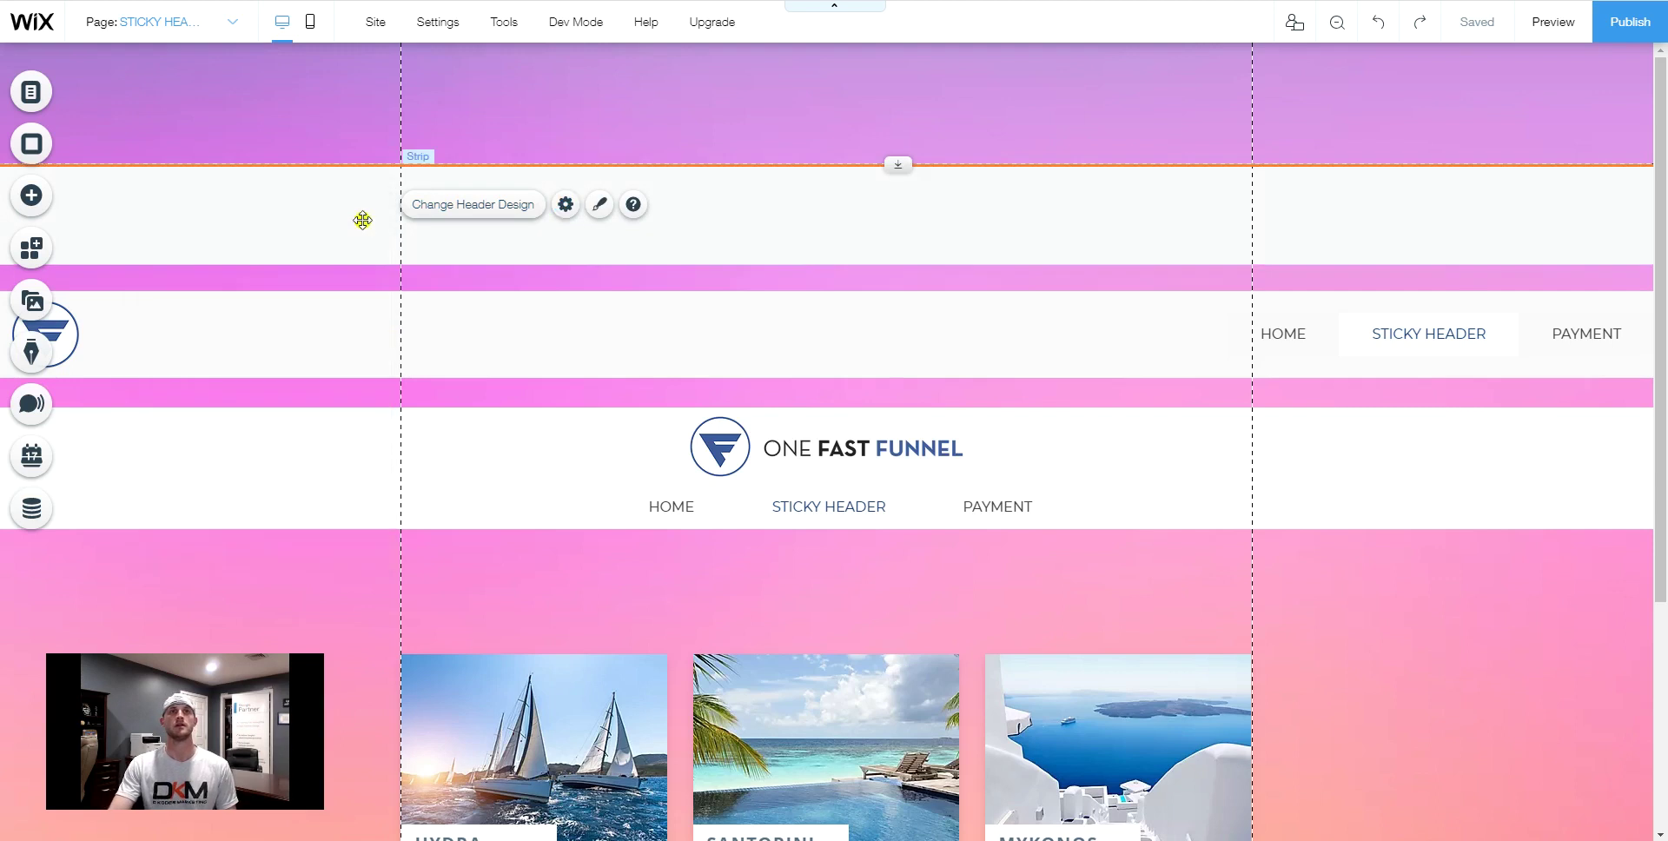
click(490, 211)
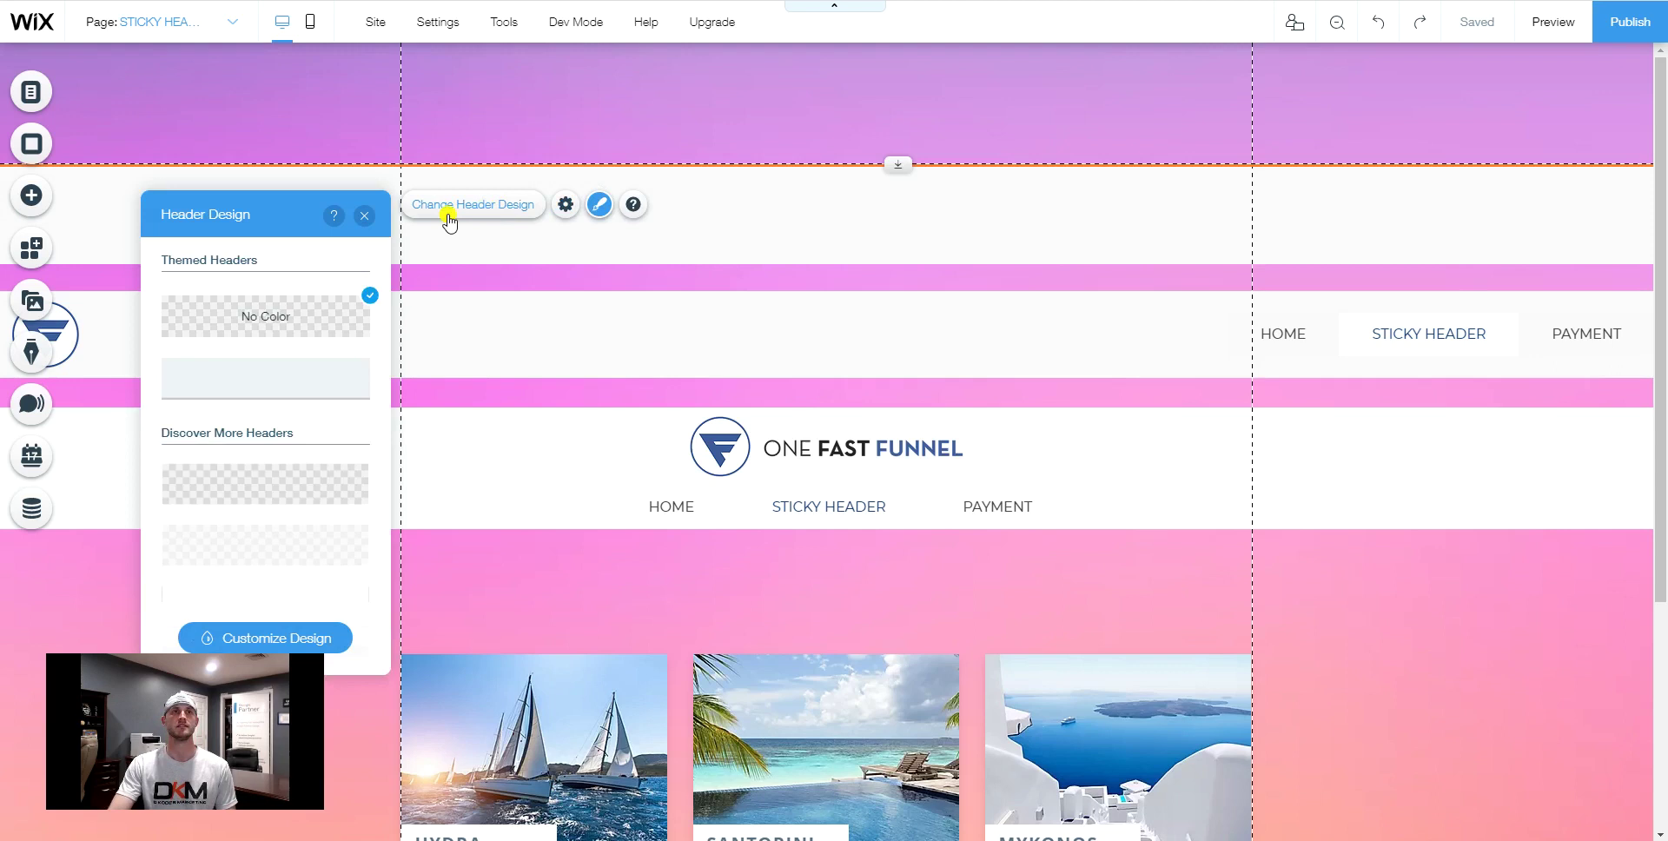
click(240, 314)
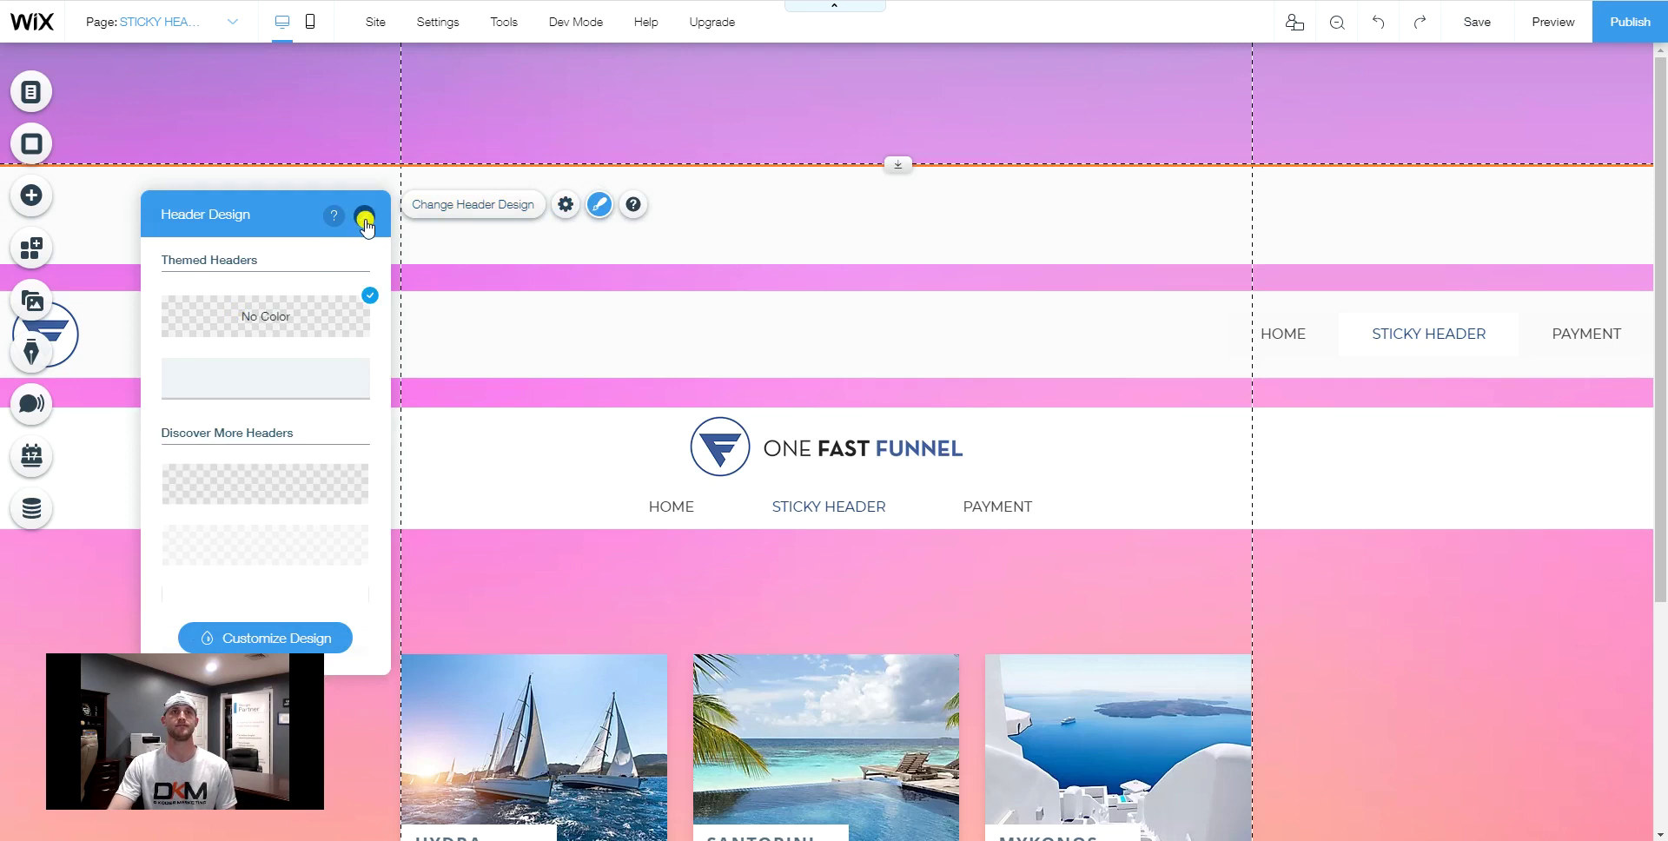
click(364, 220)
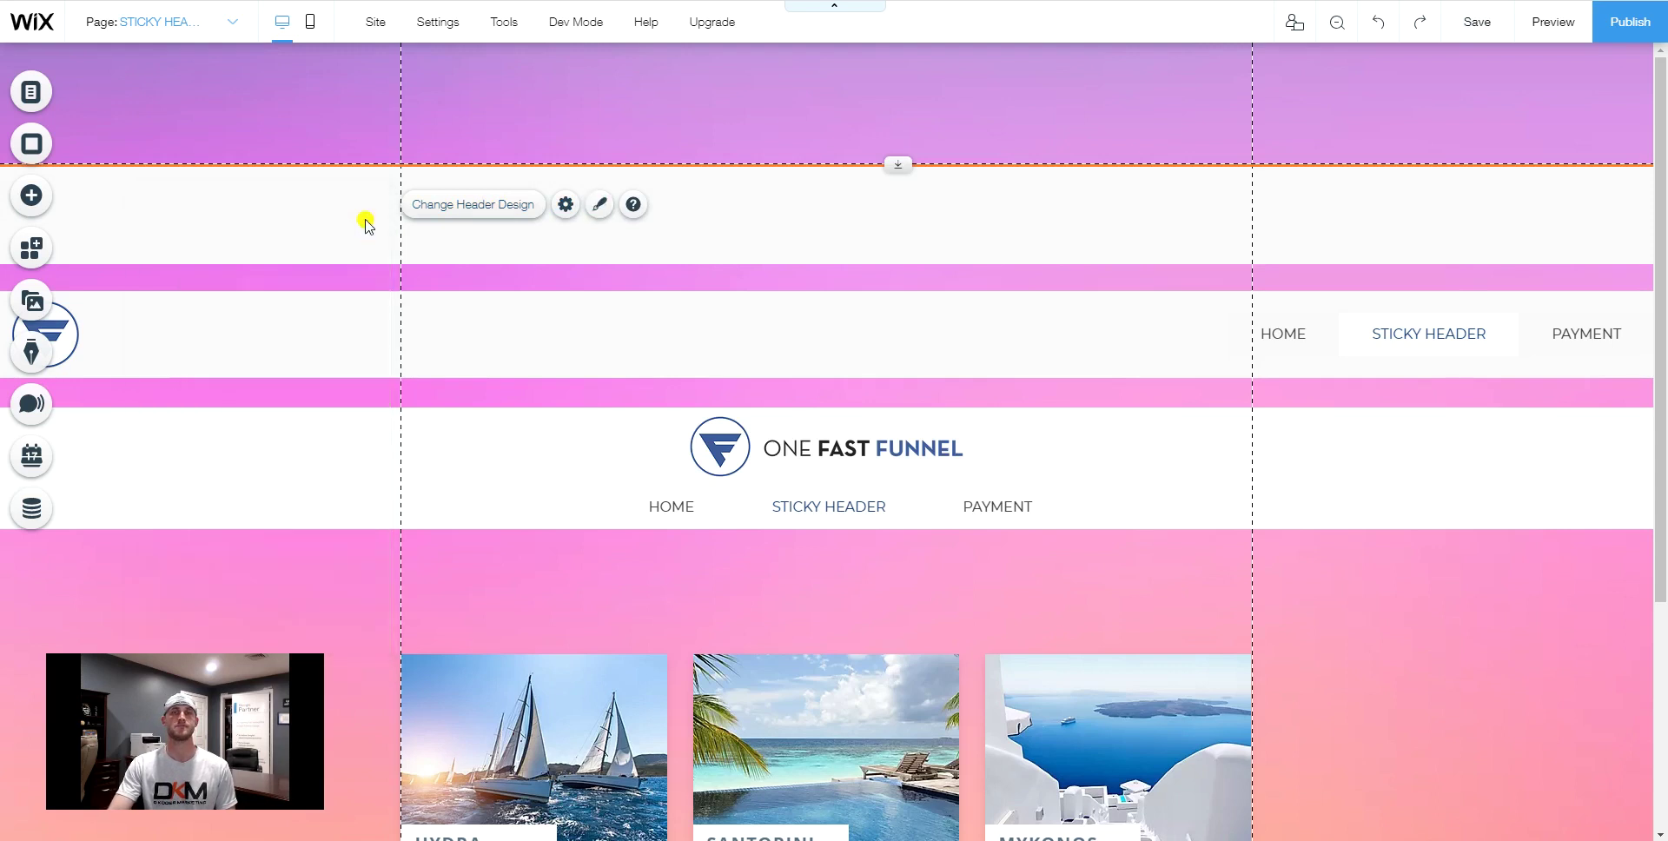
Browse the available strip designs, then select the white strip below the header.
click(28, 200)
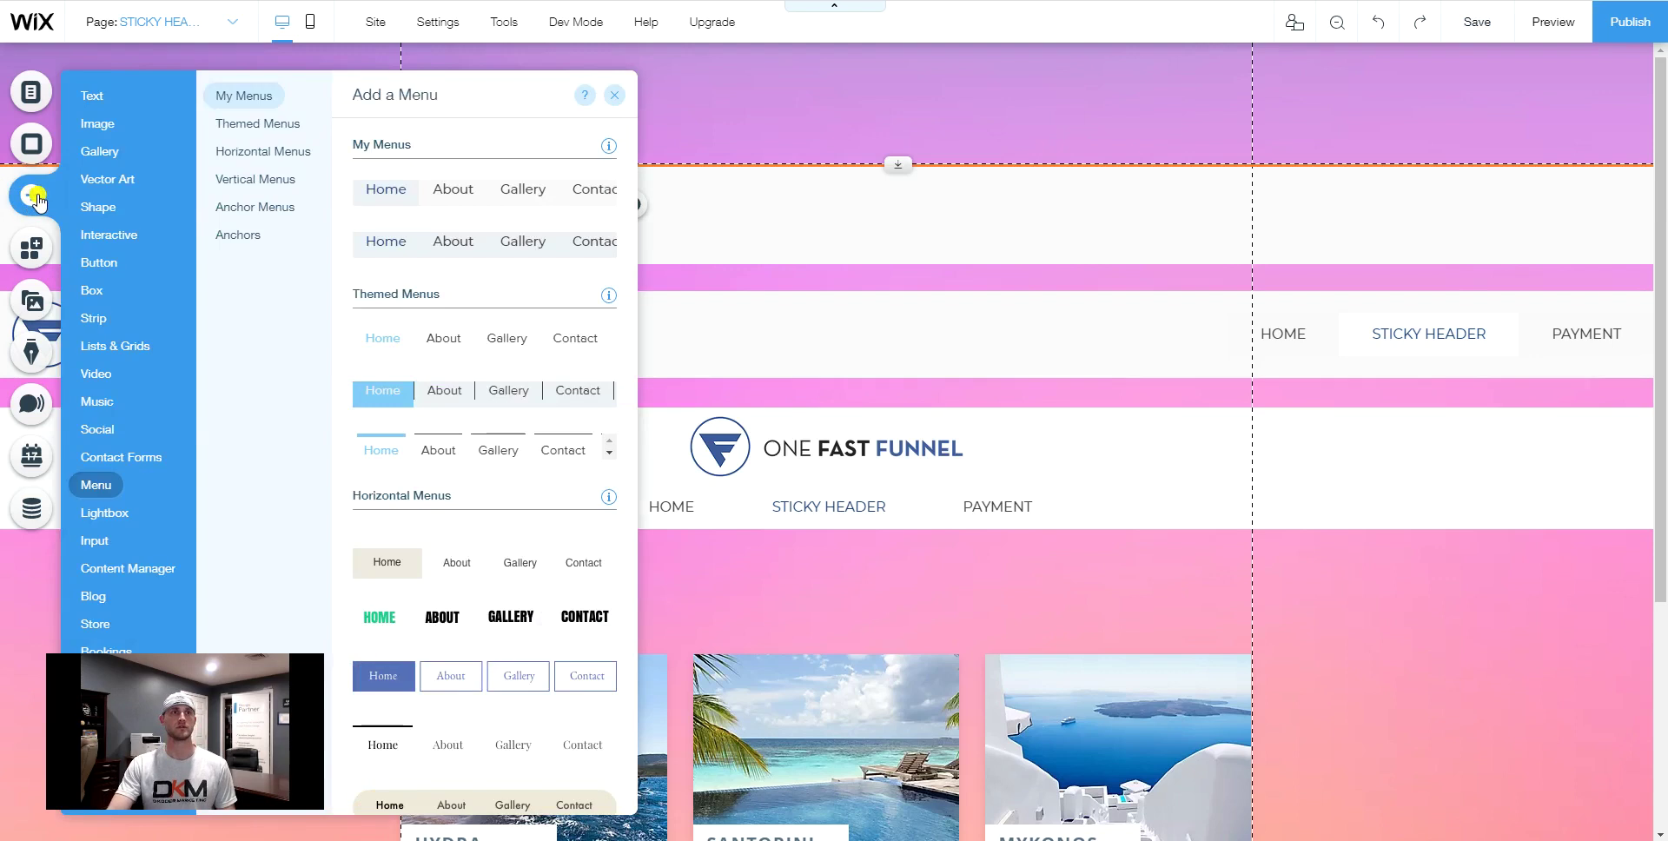
click(119, 342)
click(97, 318)
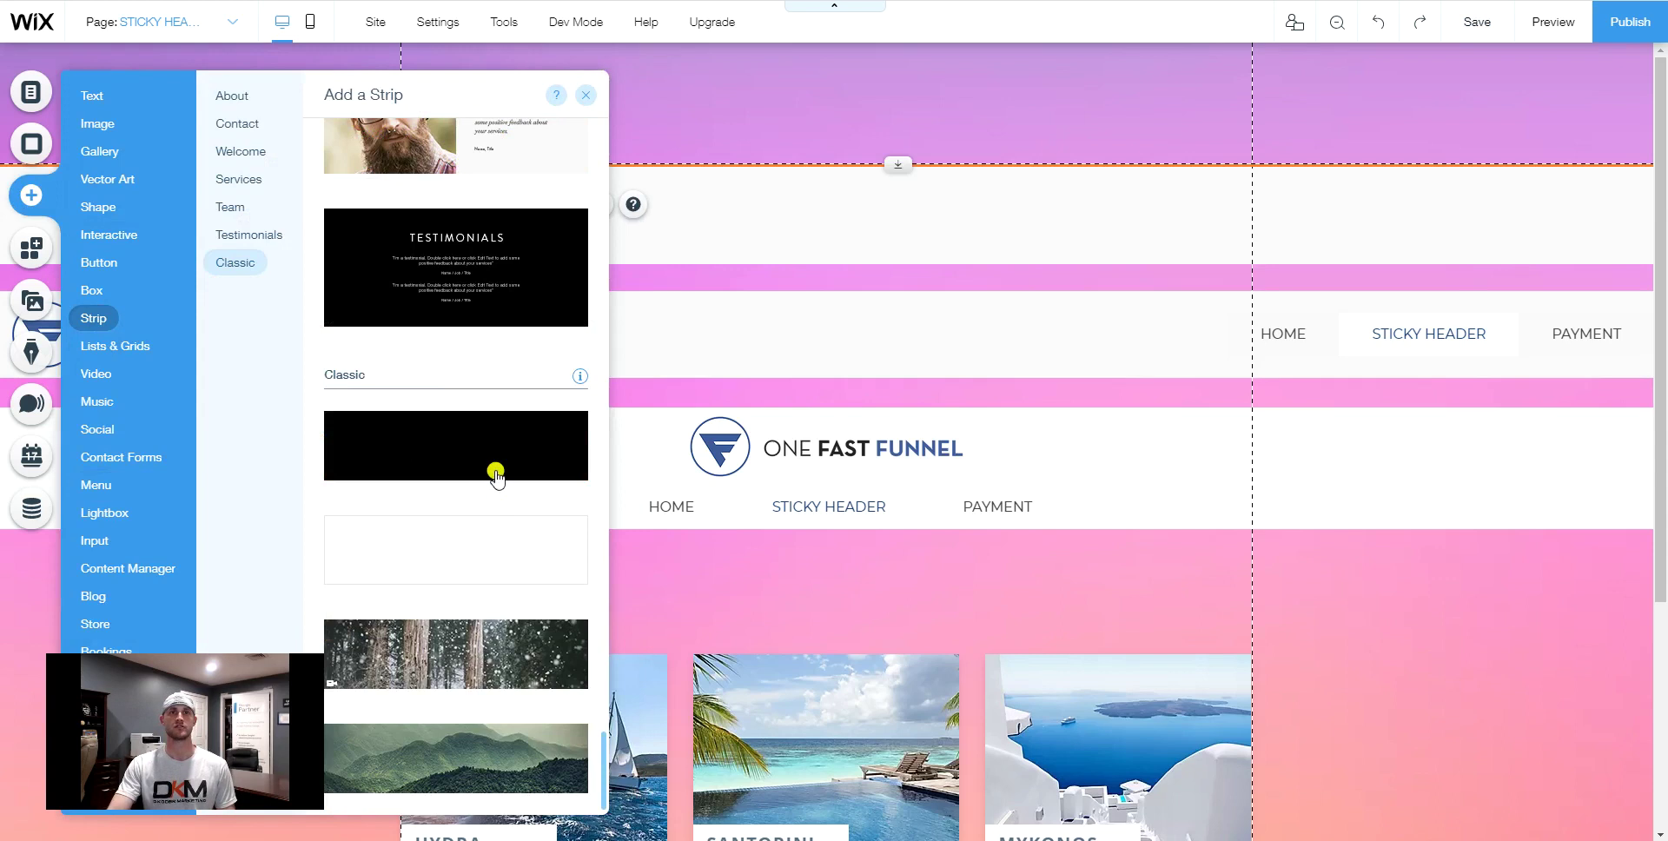
click(586, 96)
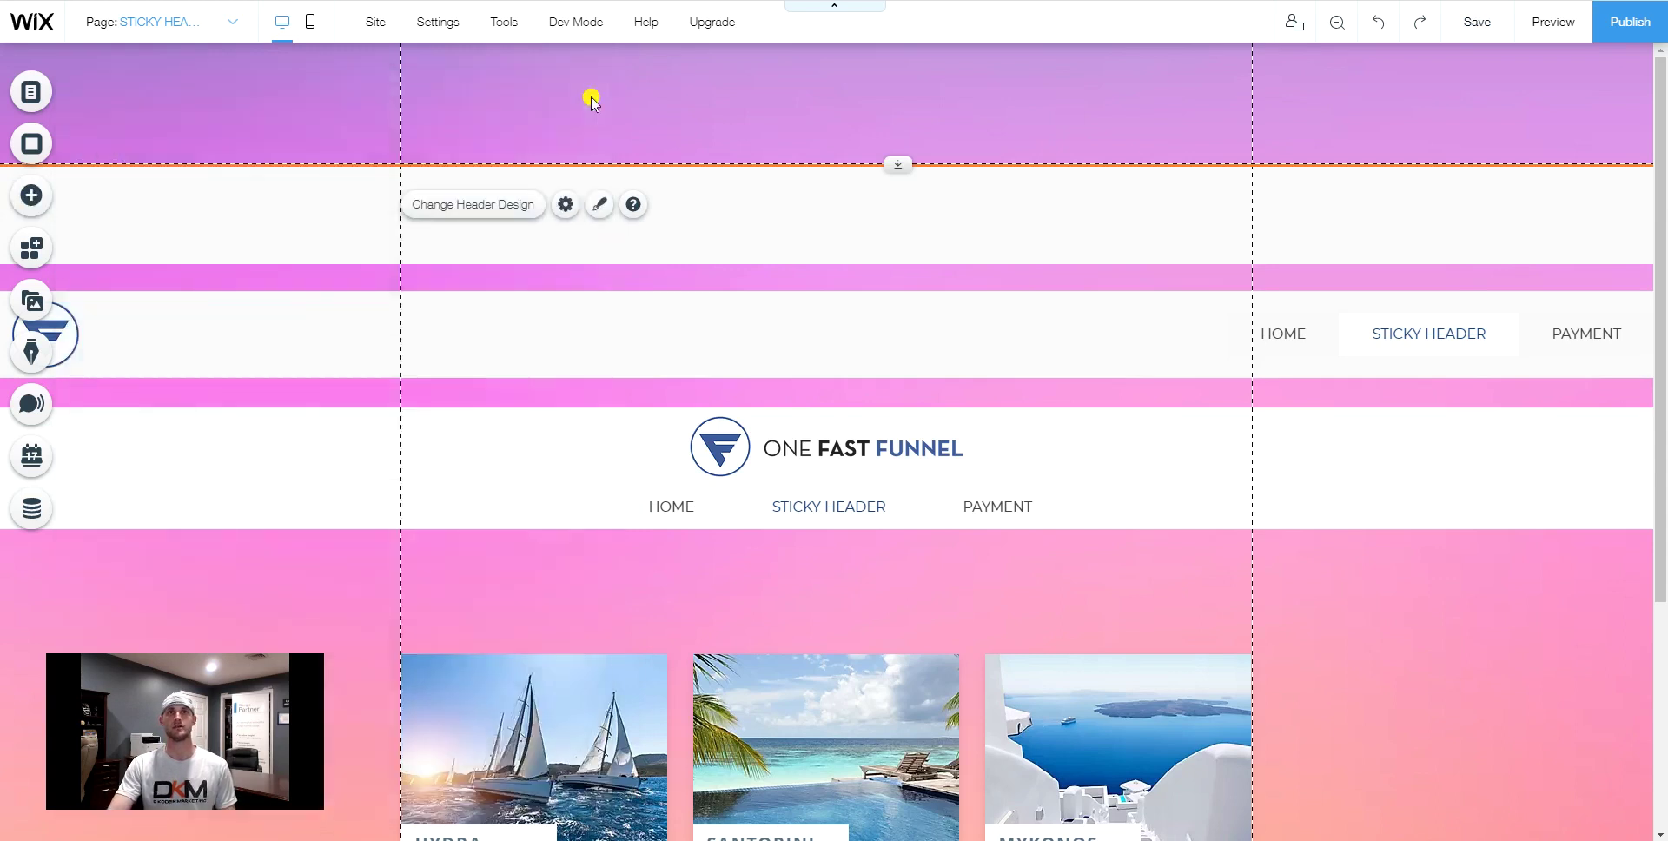
click(900, 220)
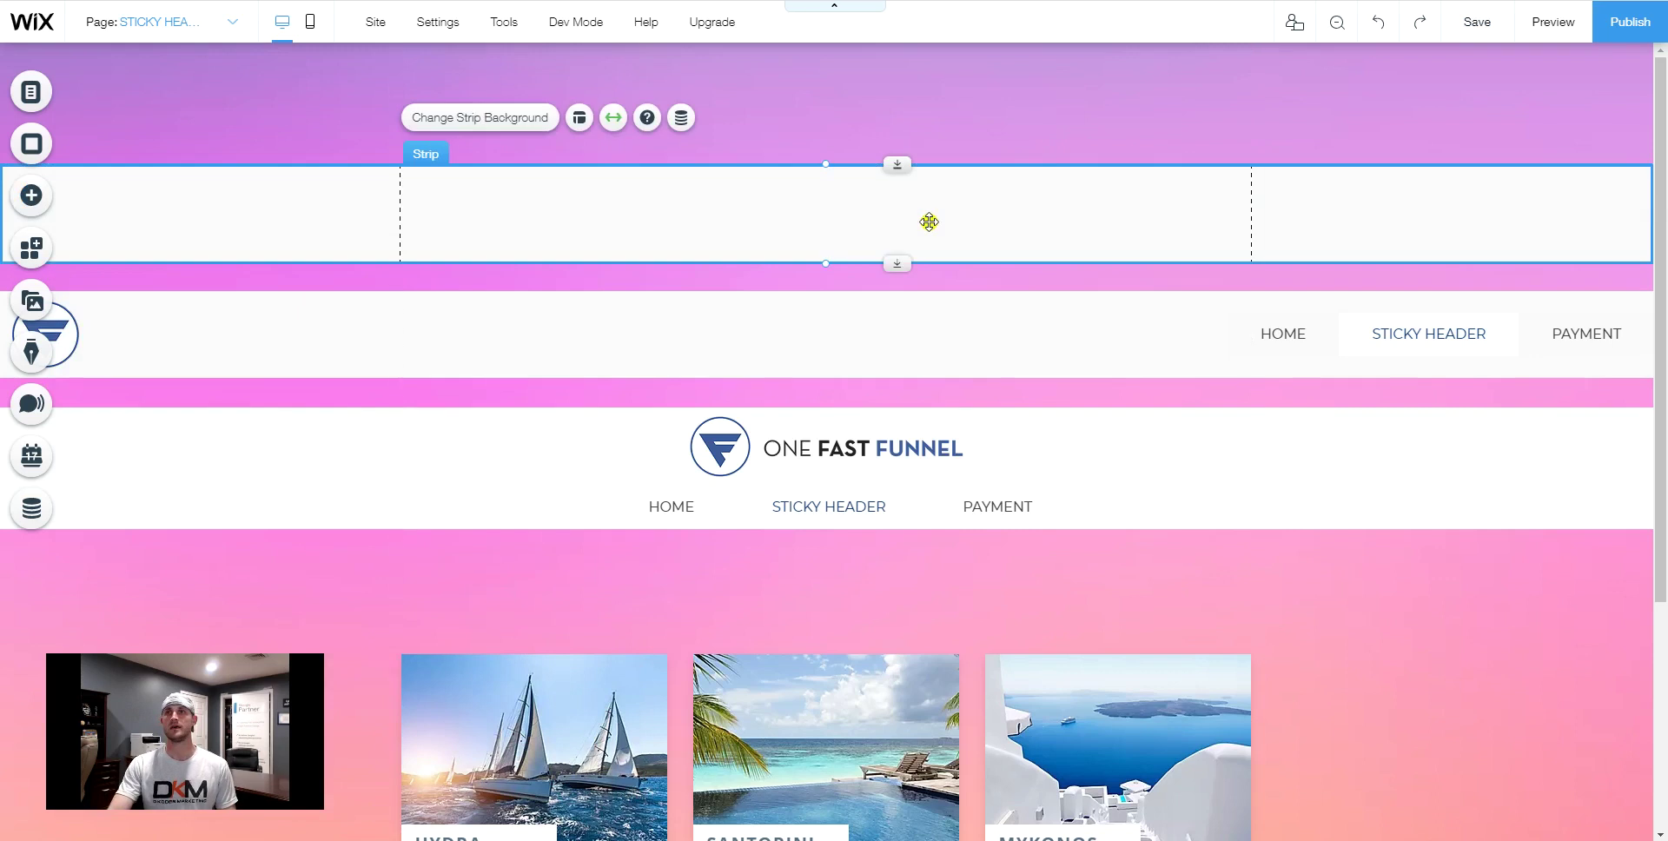
Enable the Toolbar readouts and confirm the large header strip is 140 px high at Y 420.
click(509, 24)
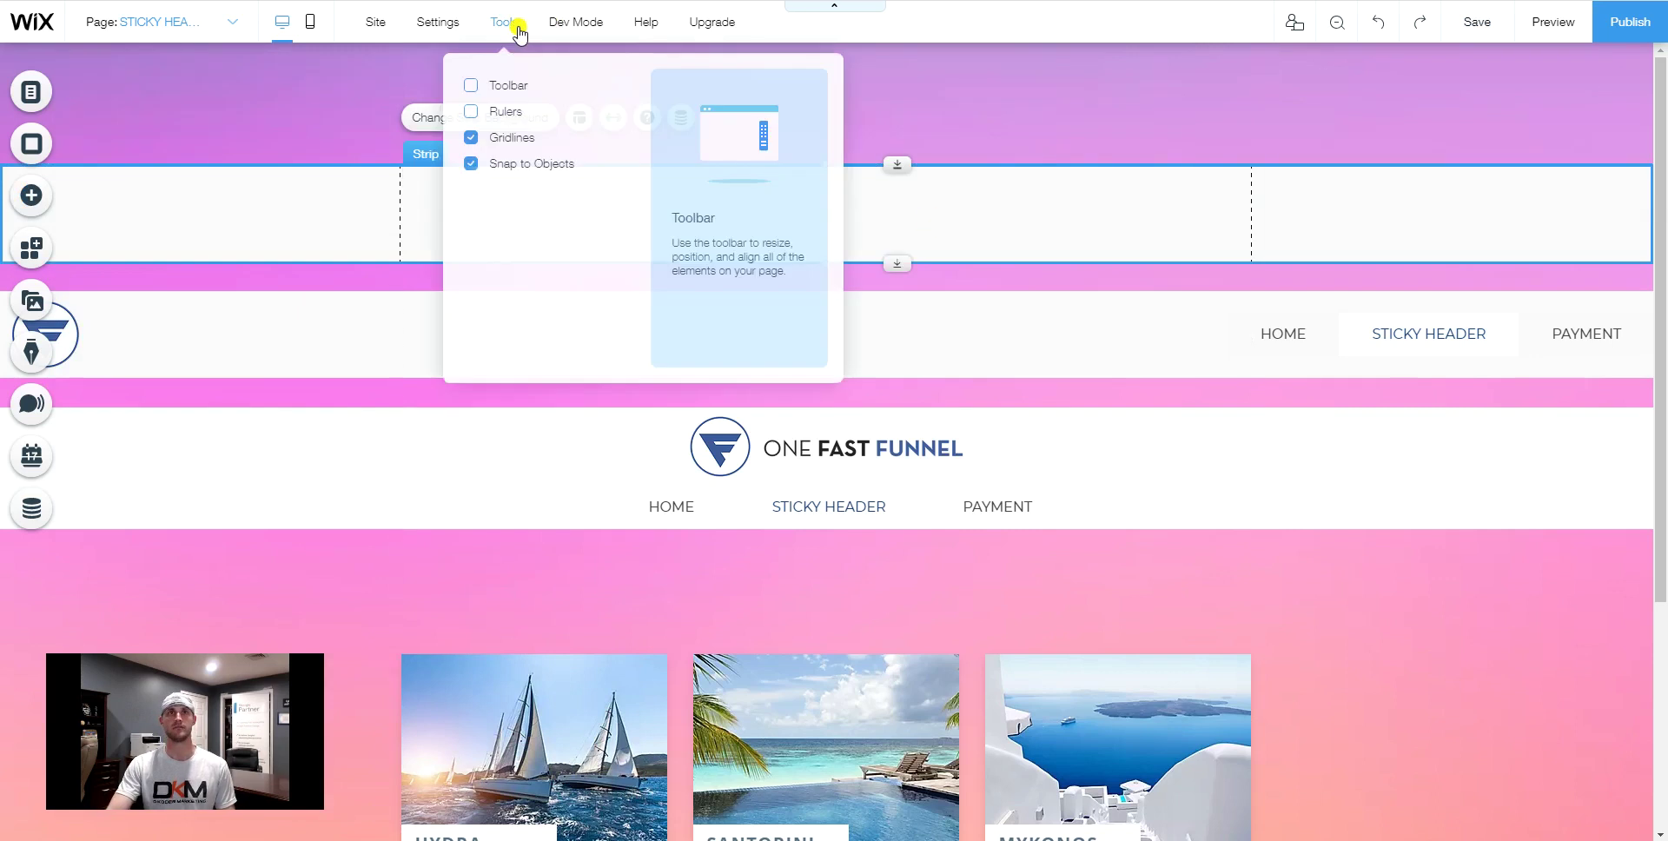
click(484, 84)
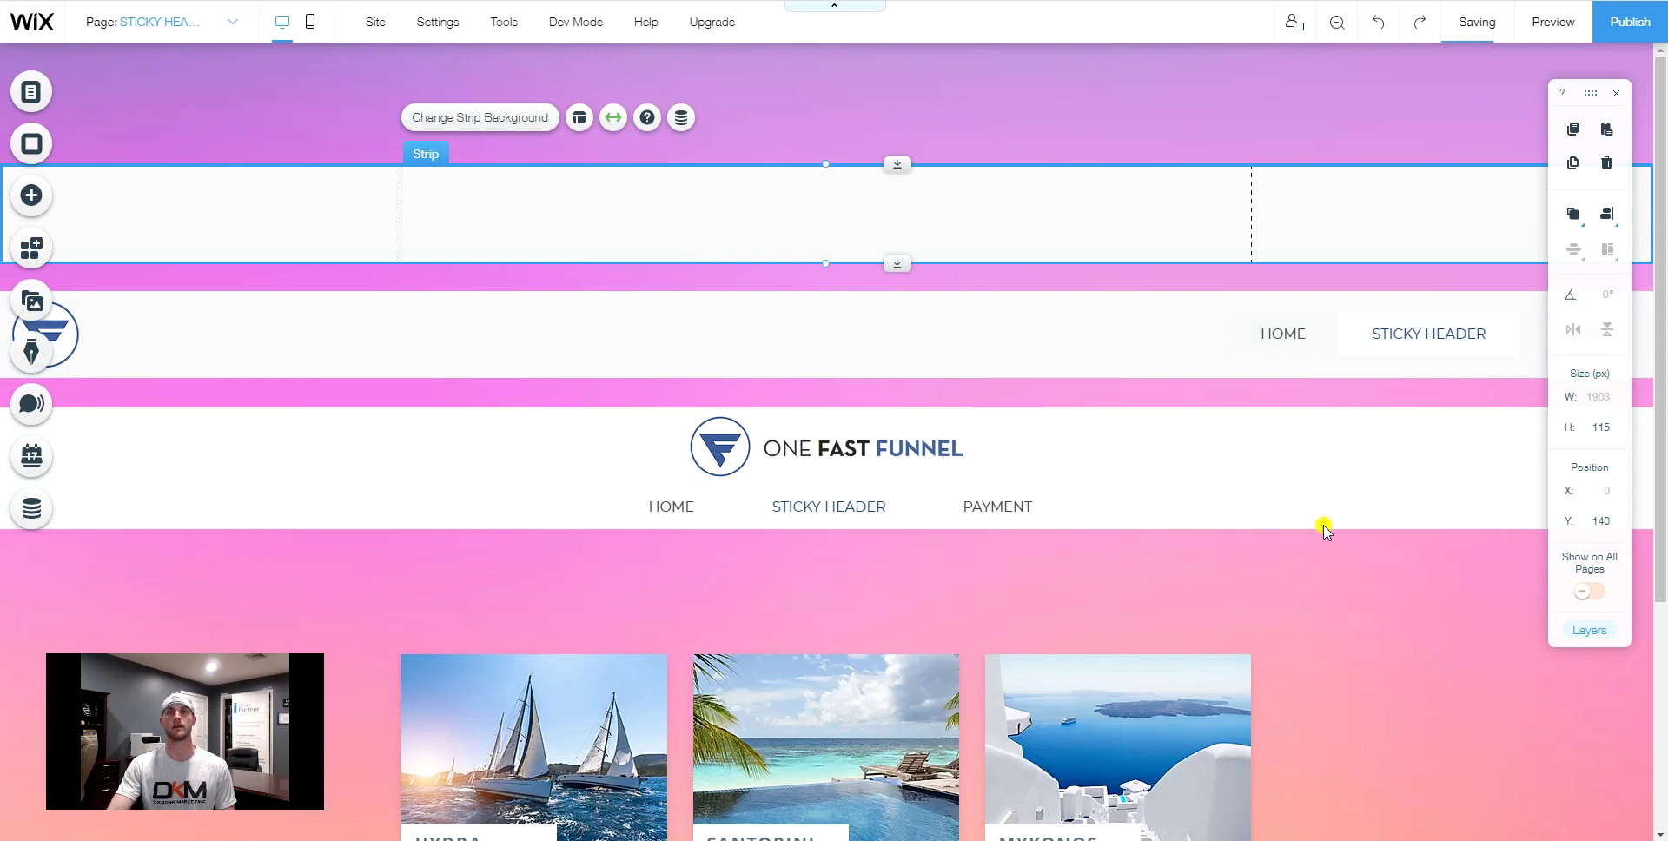
click(1237, 525)
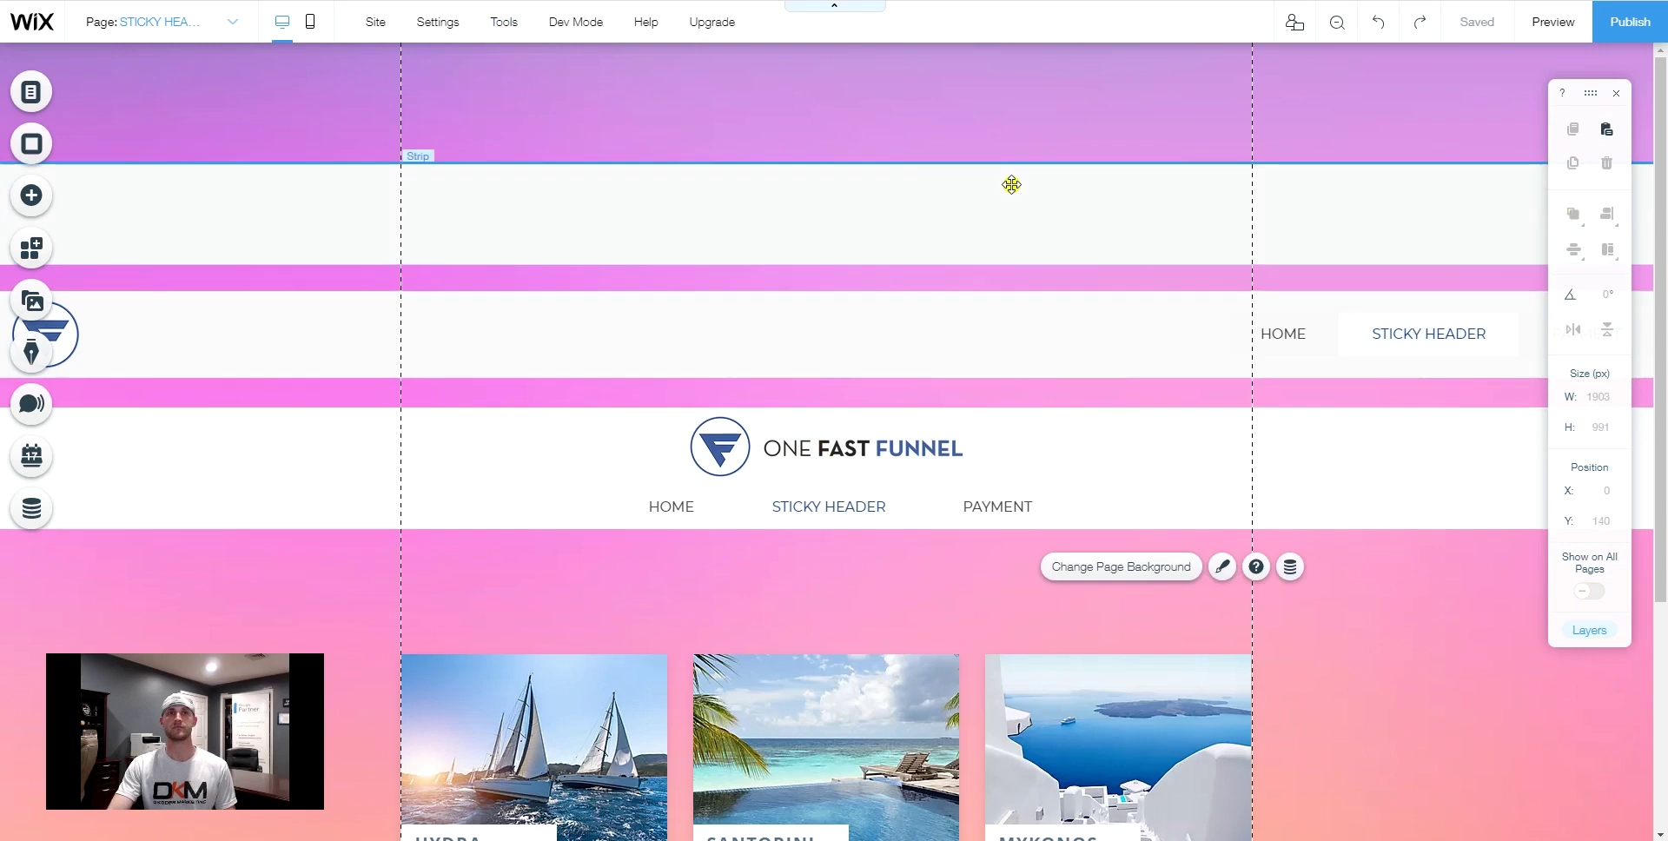
click(472, 455)
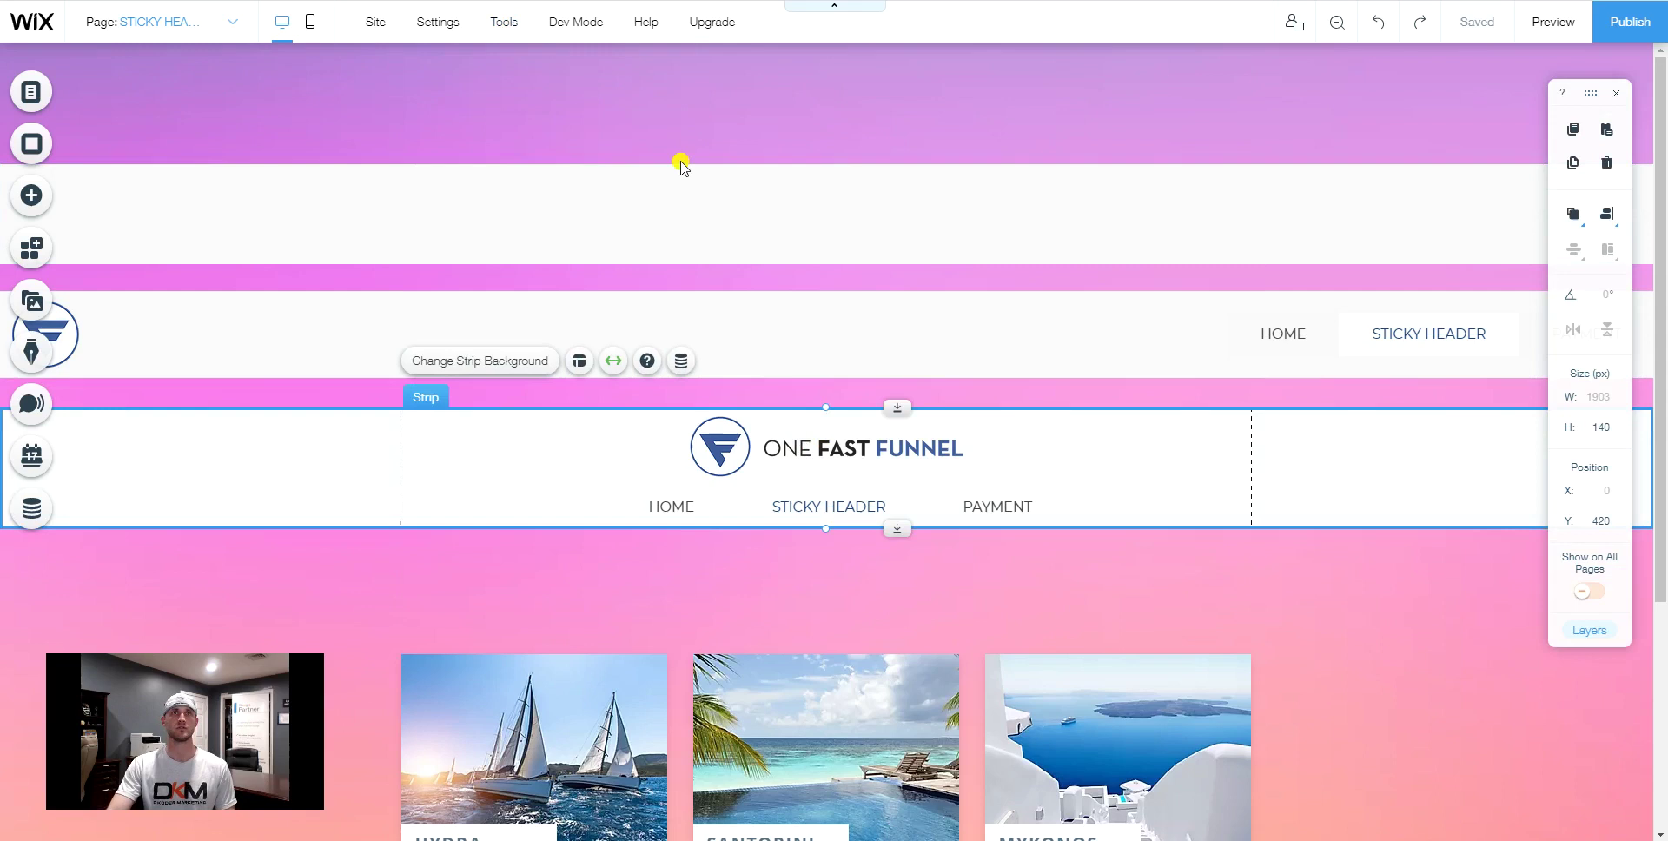
Turn on Dev Mode and check the smallheader and headerSwitchPoint strip IDs.
mouse_move(570, 26)
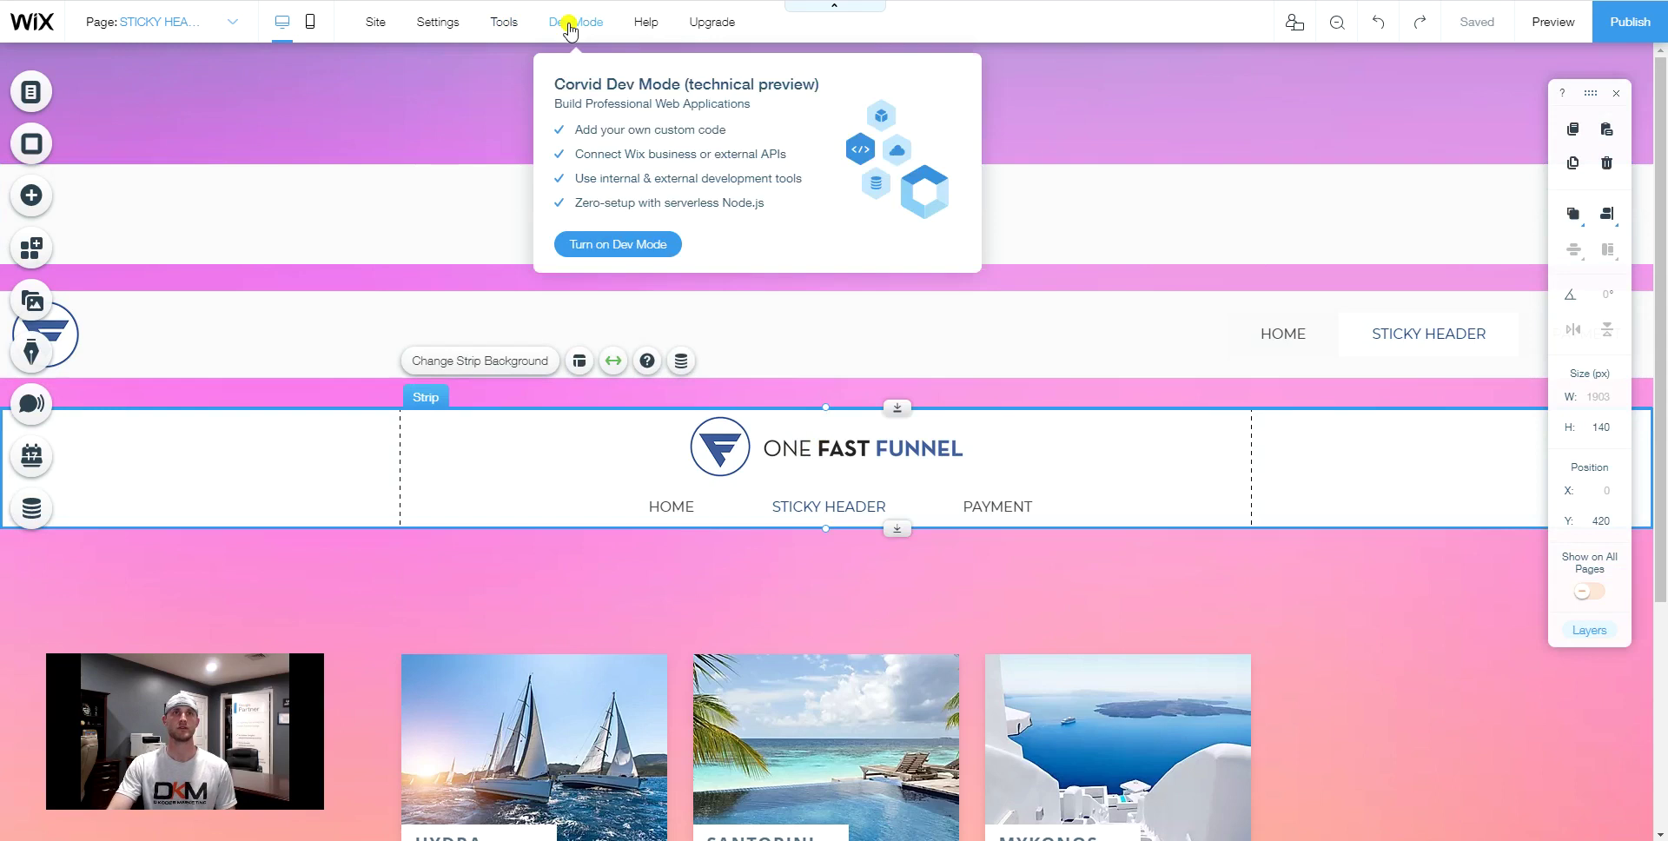
click(580, 247)
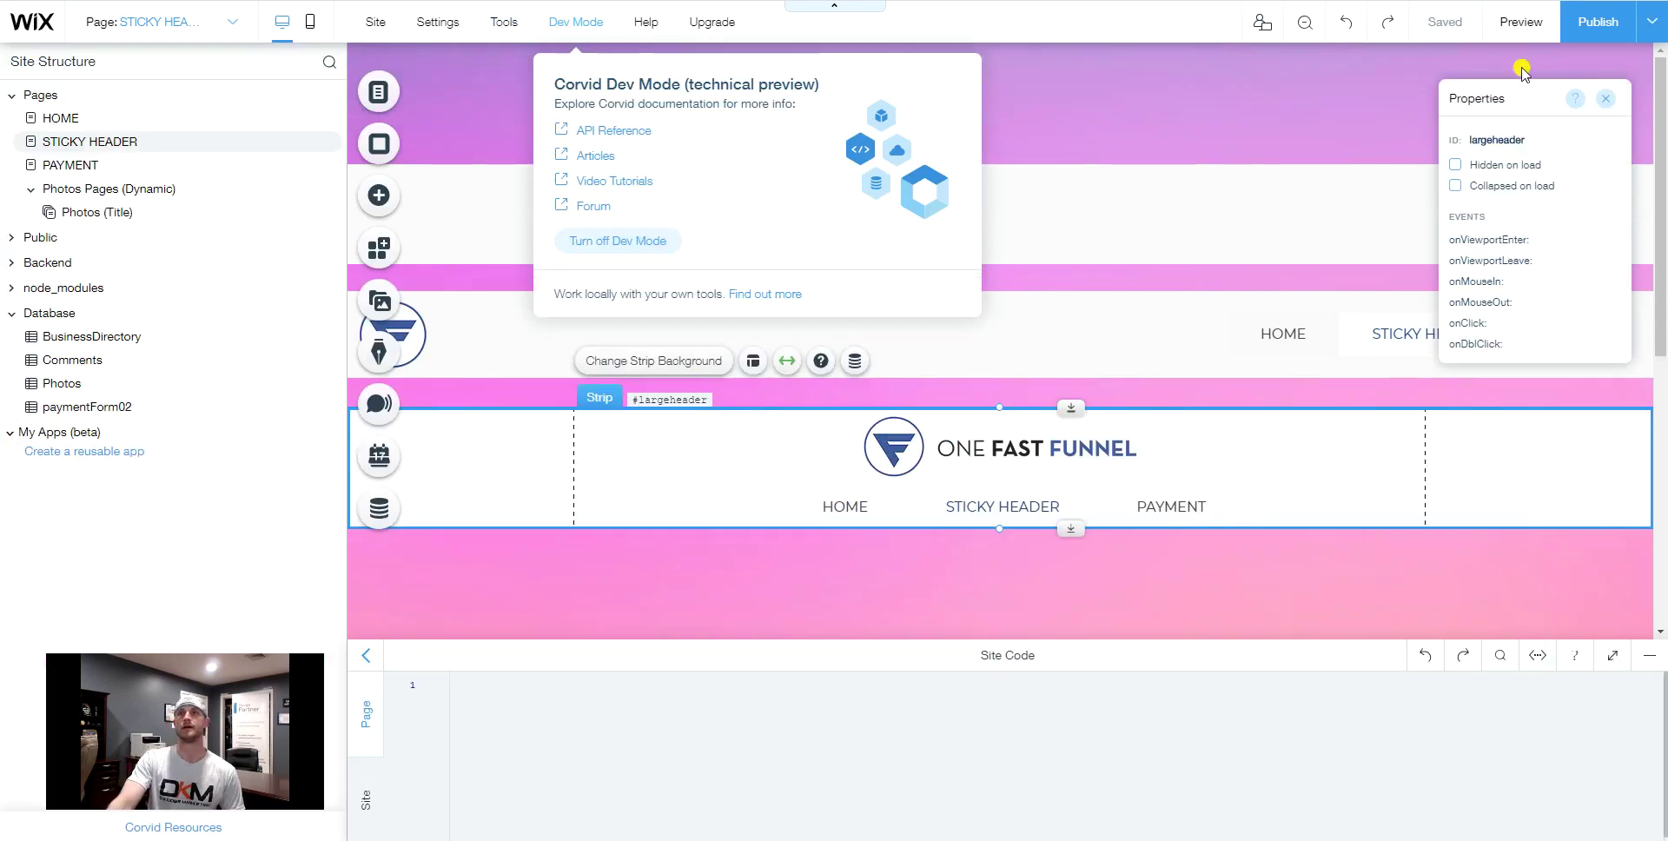
click(1481, 99)
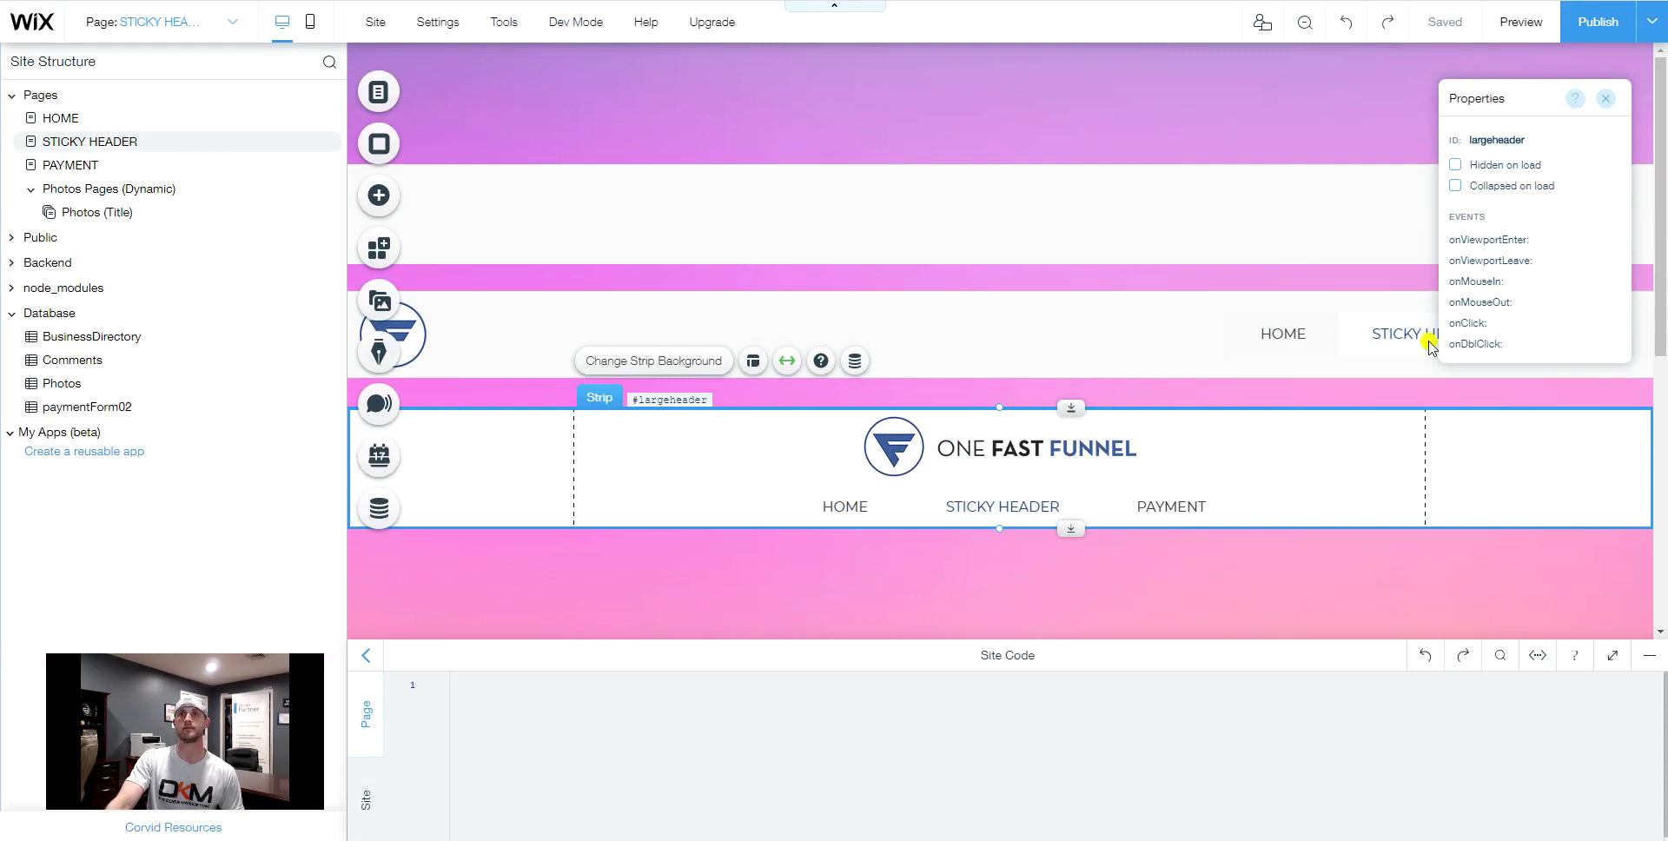
click(1005, 326)
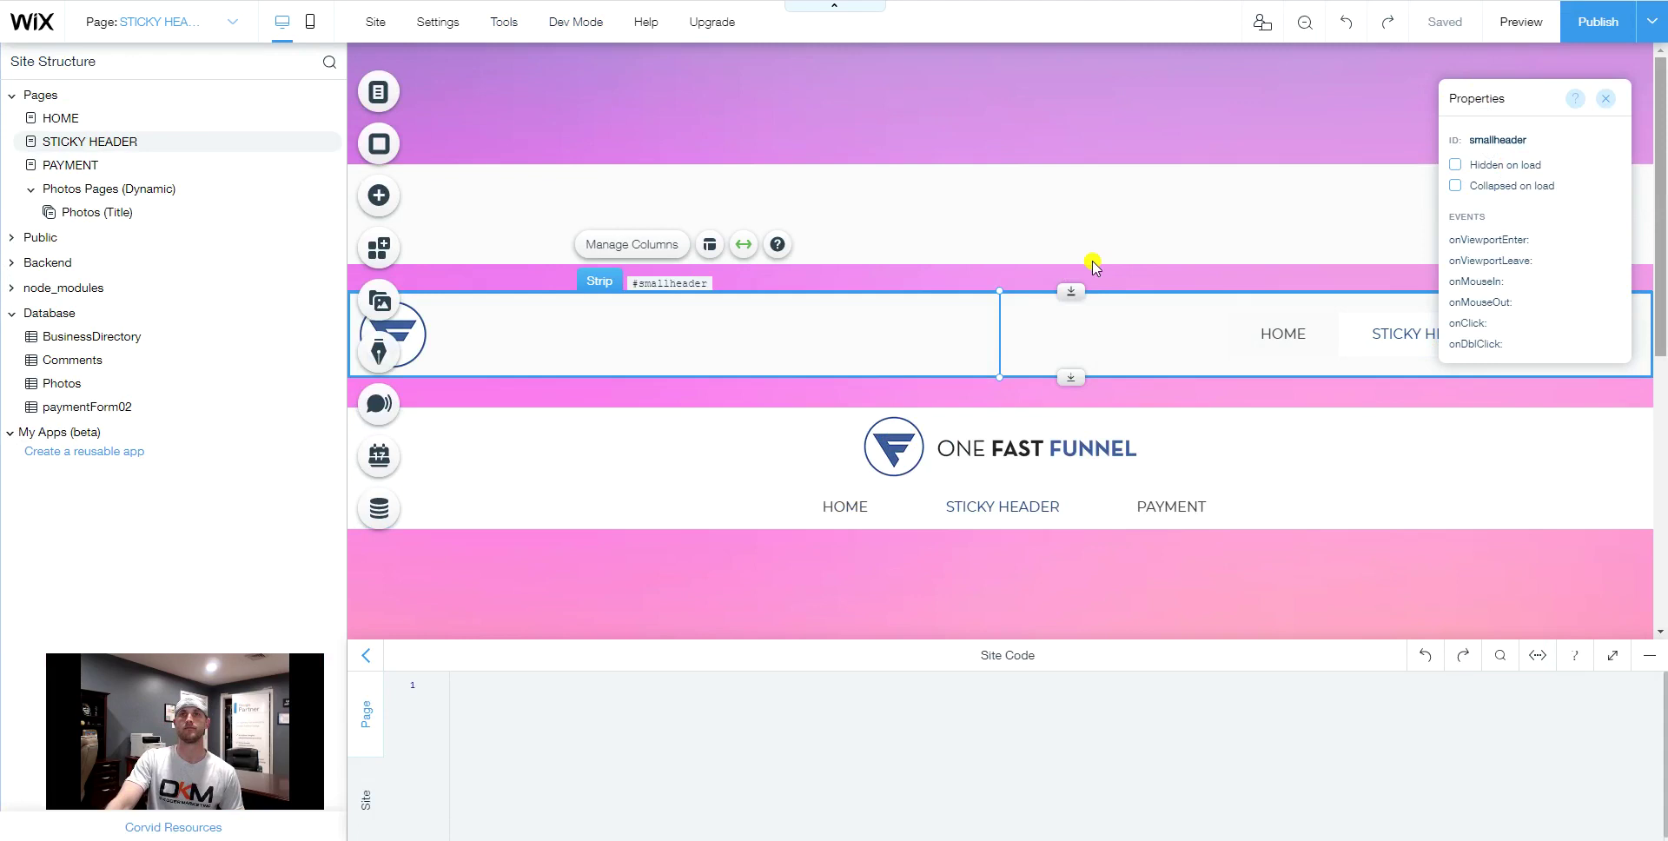
click(964, 235)
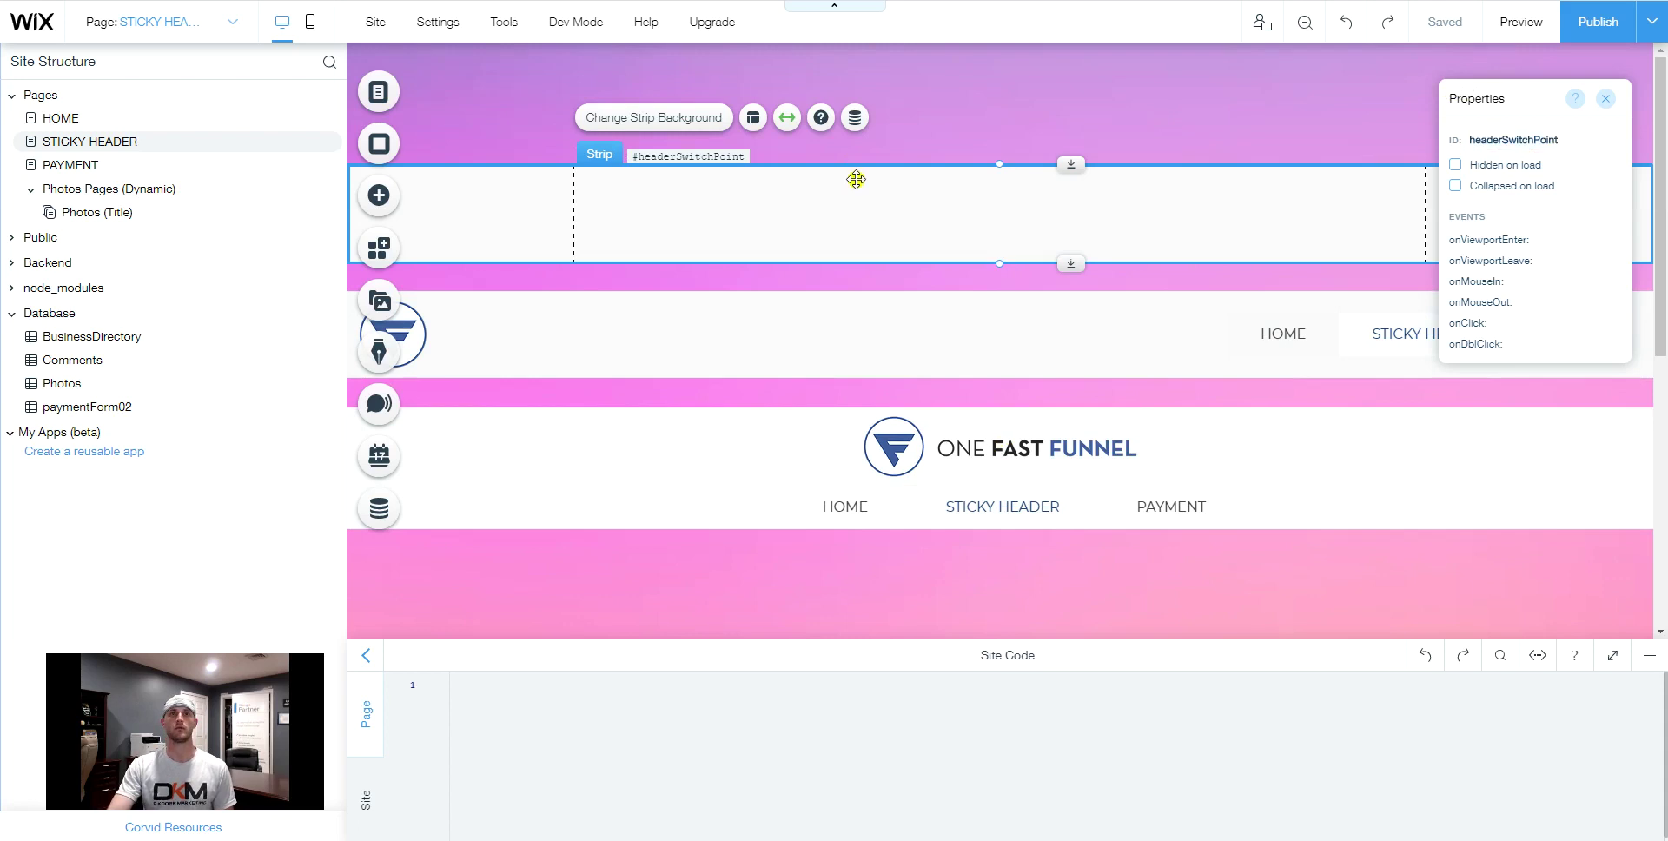
Attach the smallheader strip to the site header at the page top and set it Hidden on load.
click(793, 333)
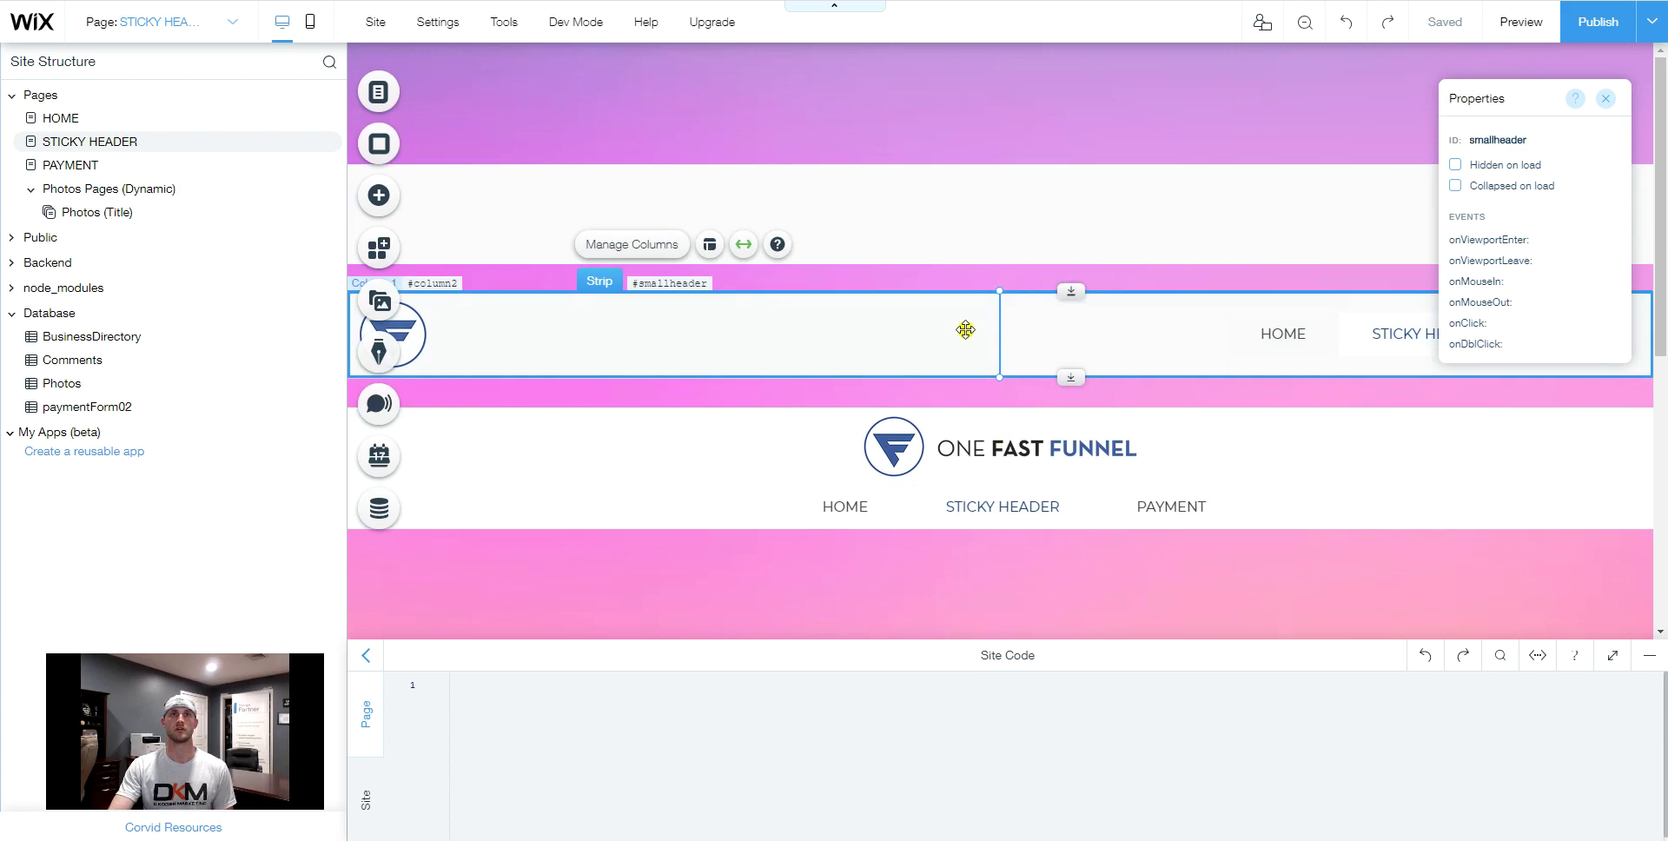
drag(965, 330, 975, 78)
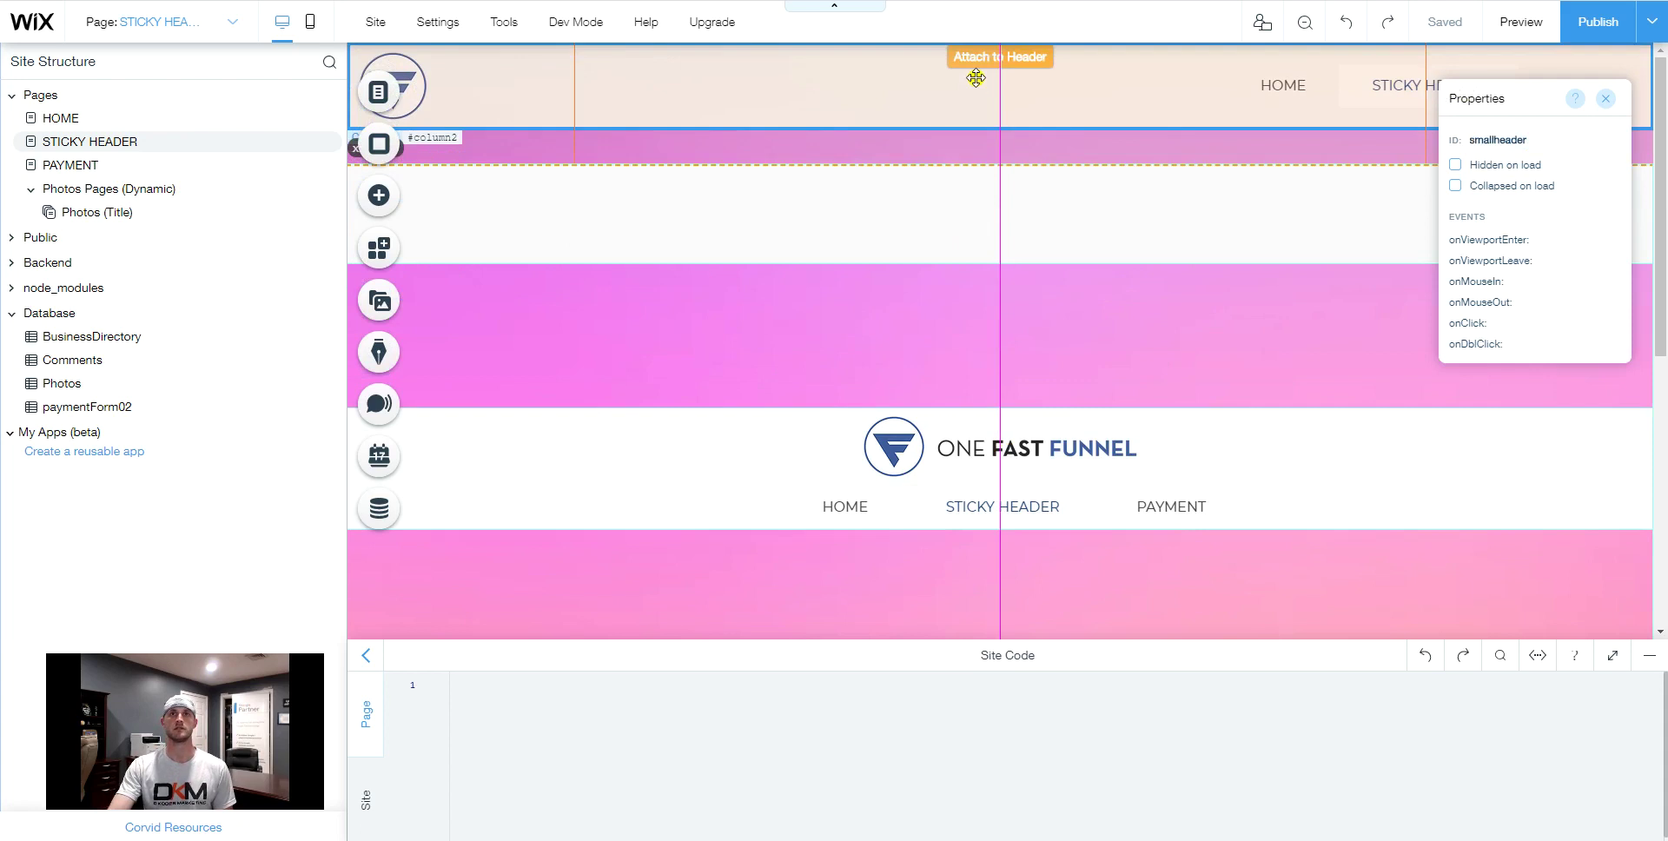
drag(976, 78, 976, 78)
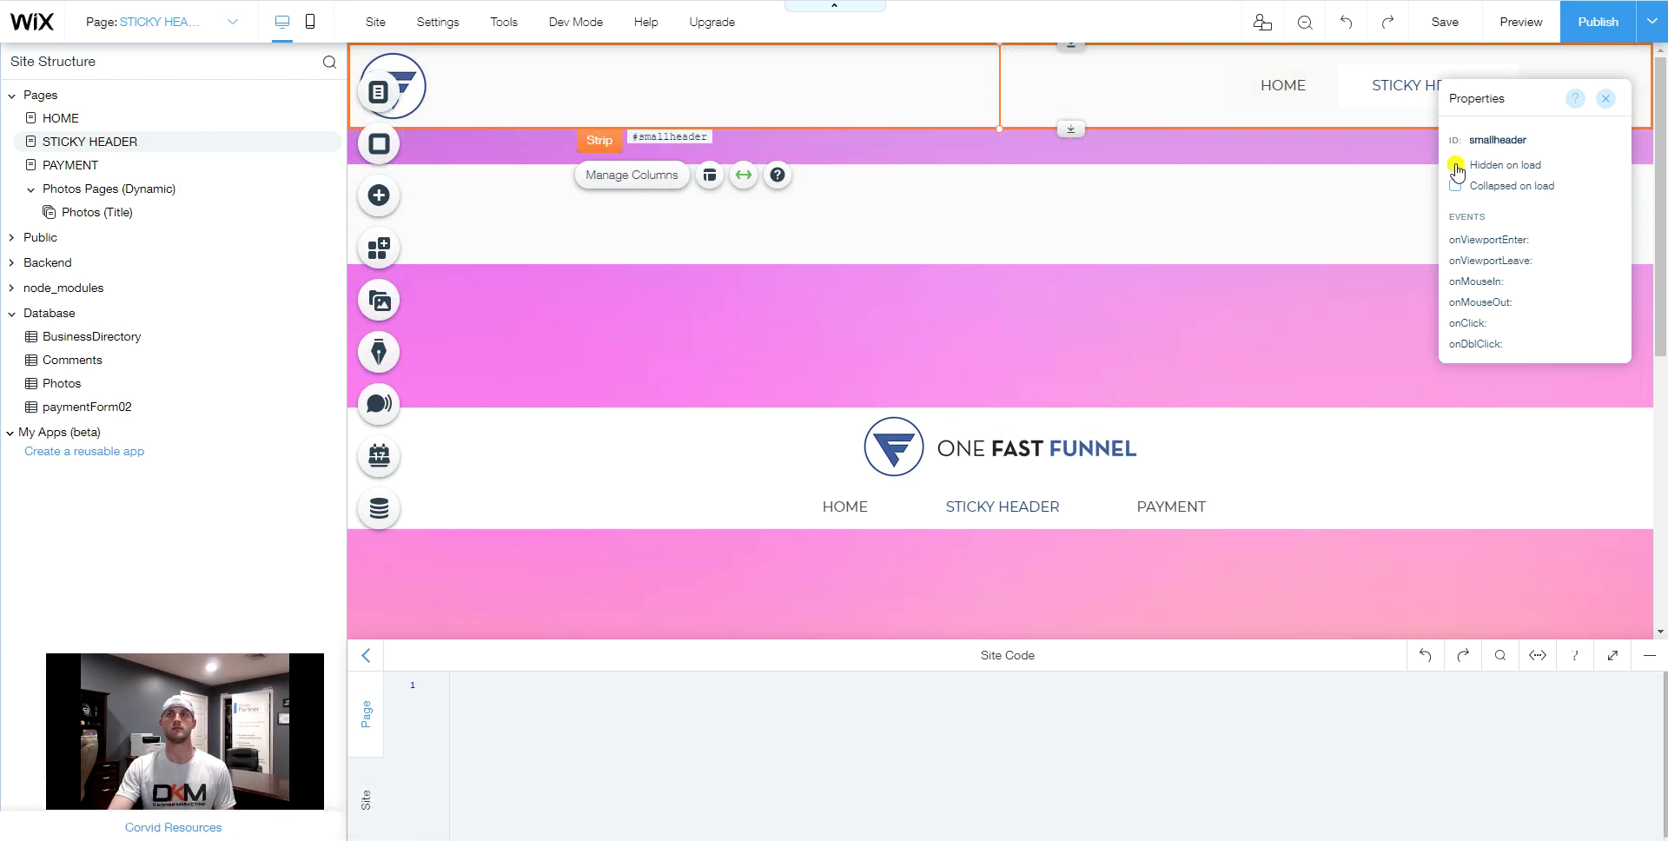
click(1455, 166)
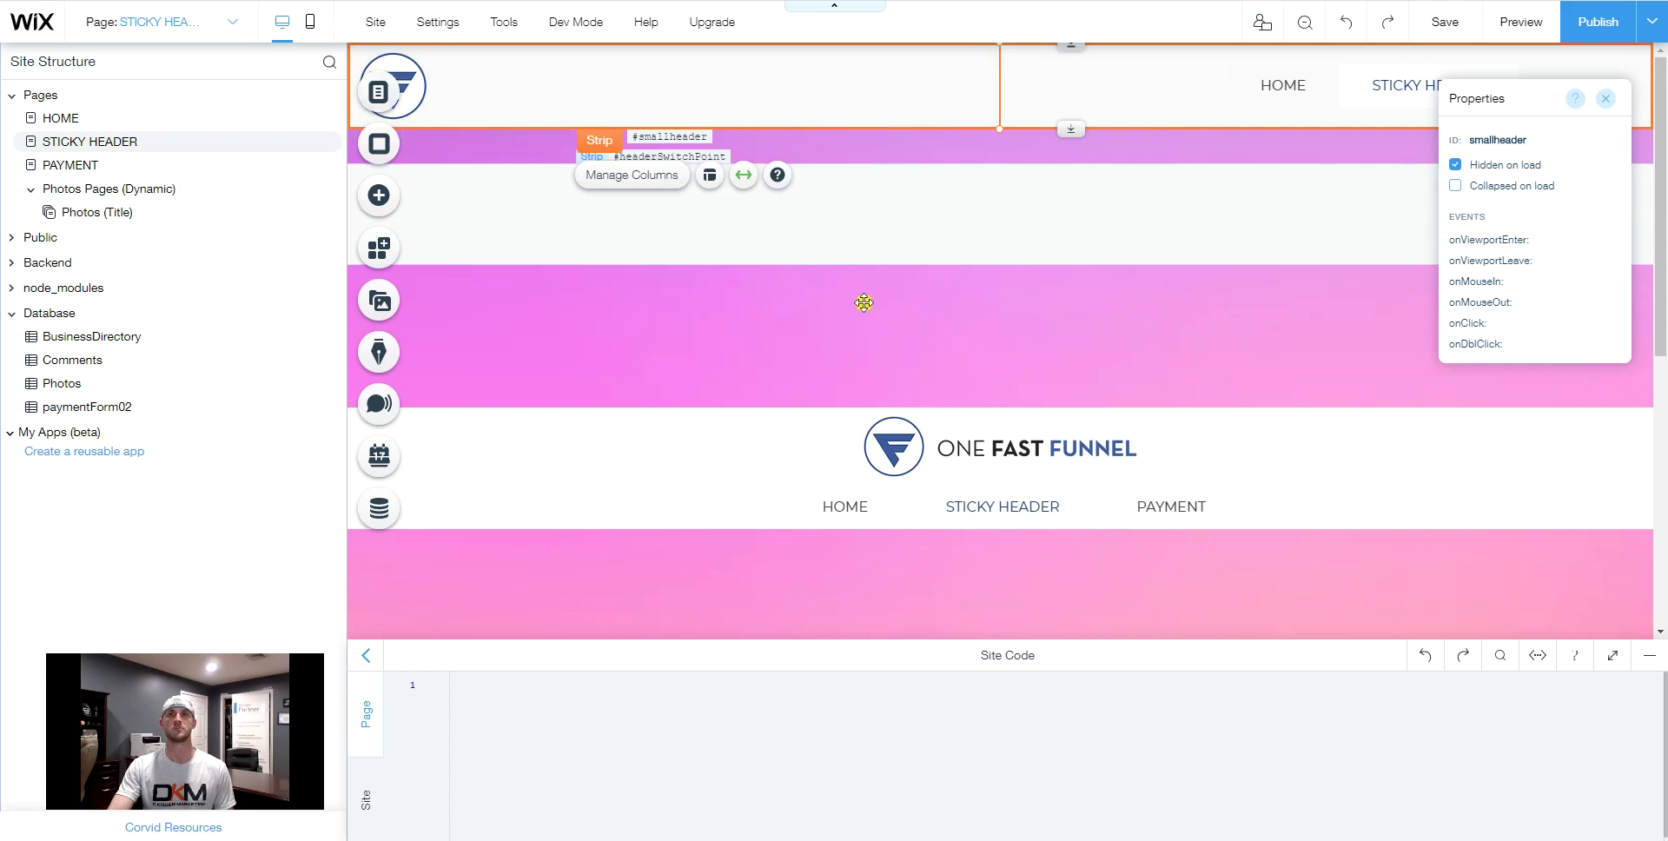
Attach the largeheader strip to the site header, then select the headerSwitchPoint strip beneath it.
click(790, 430)
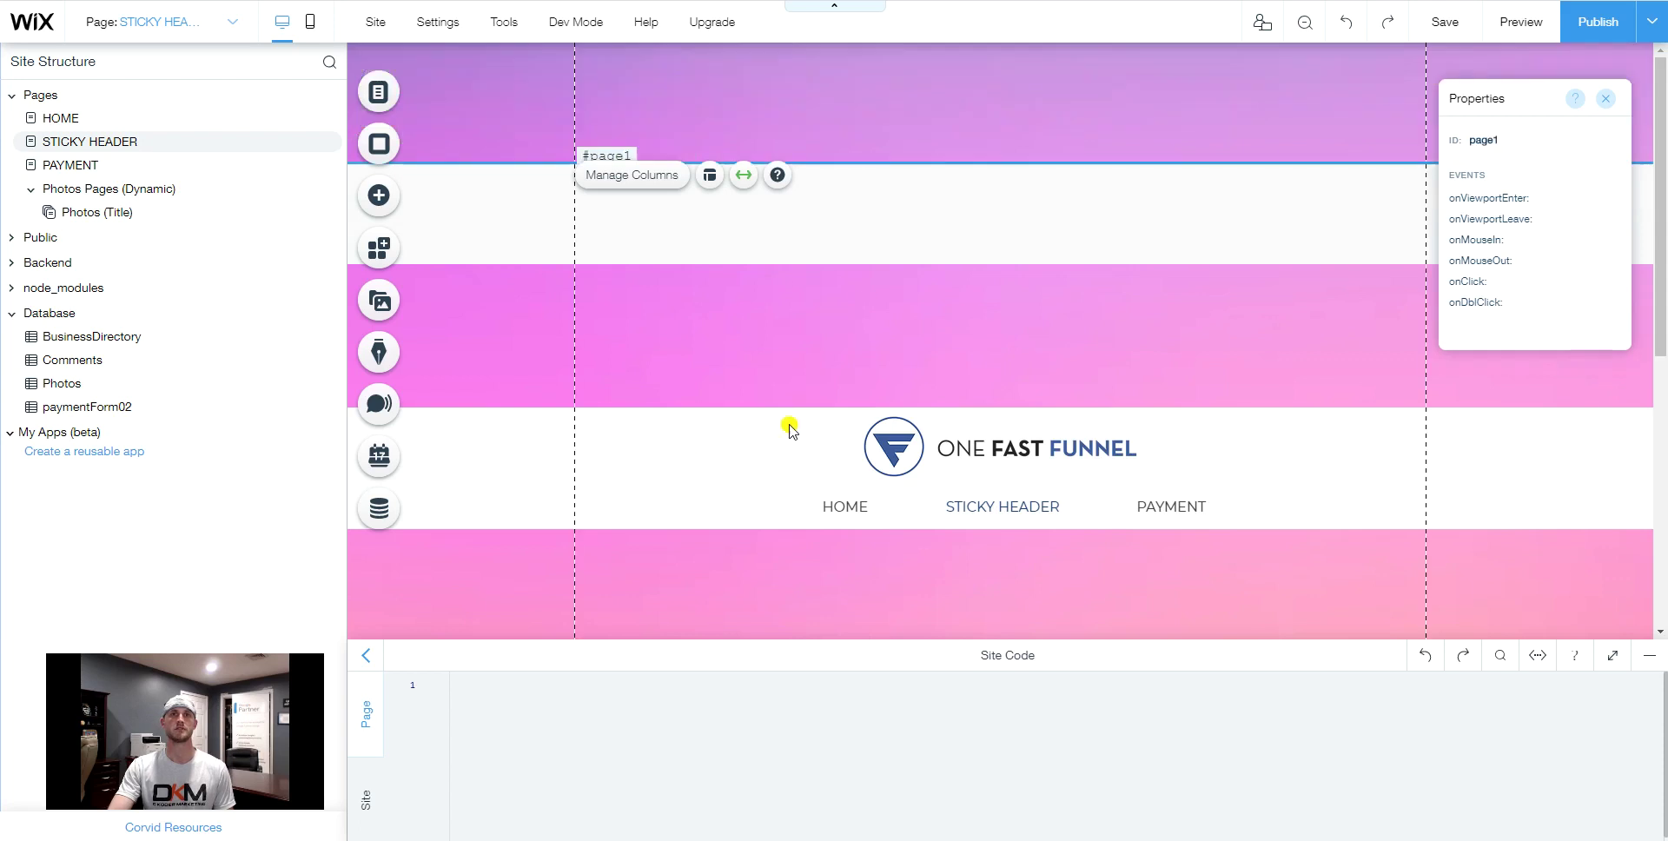
click(704, 463)
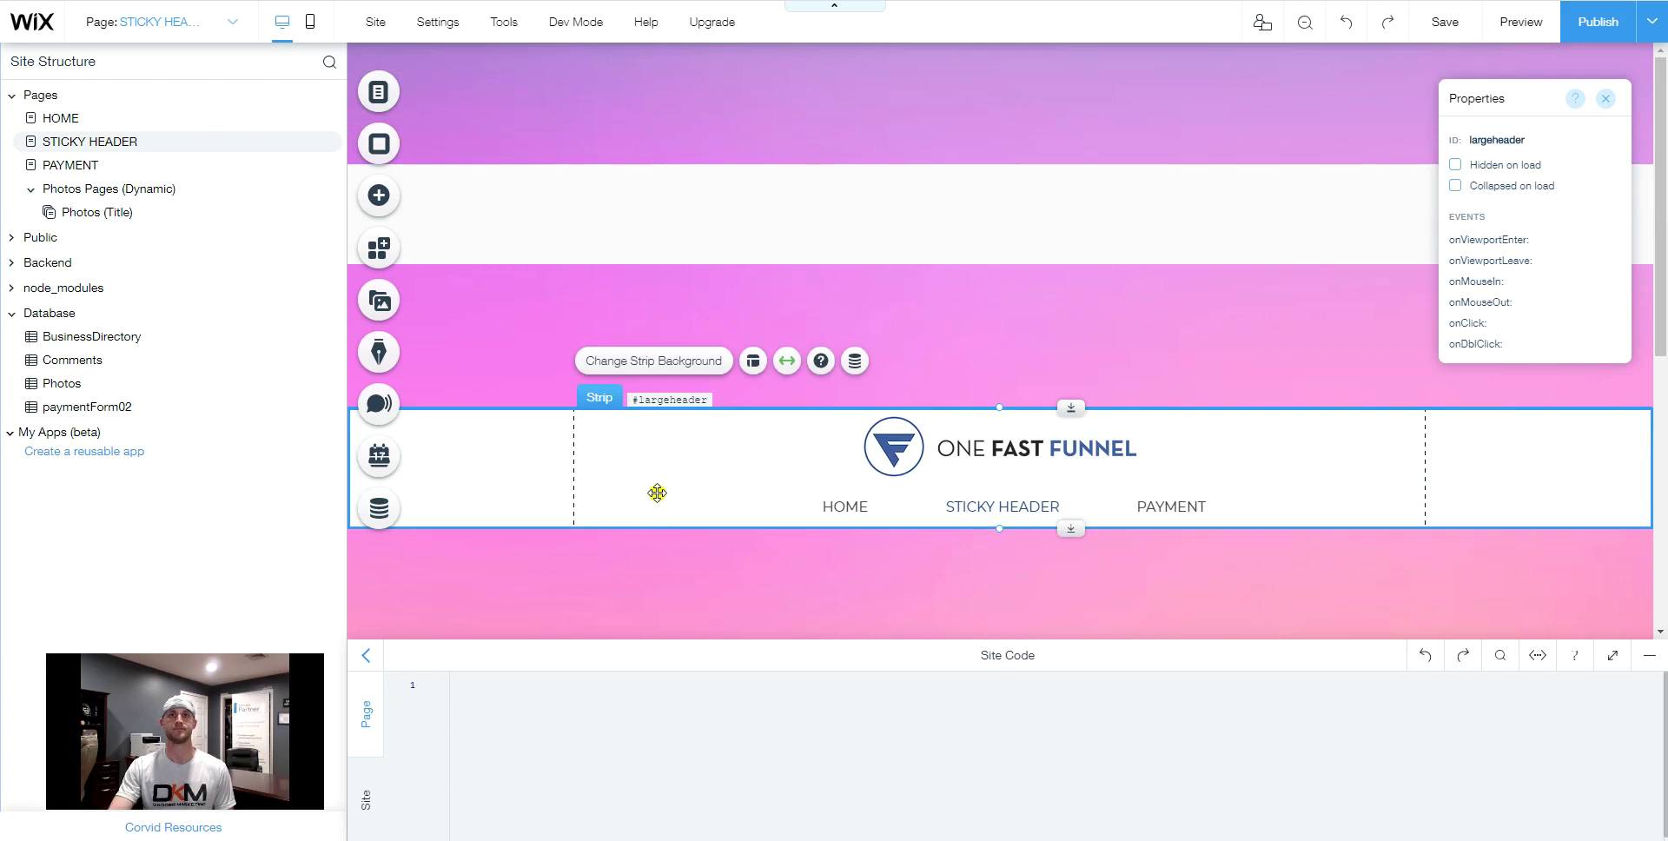
drag(658, 492, 674, 109)
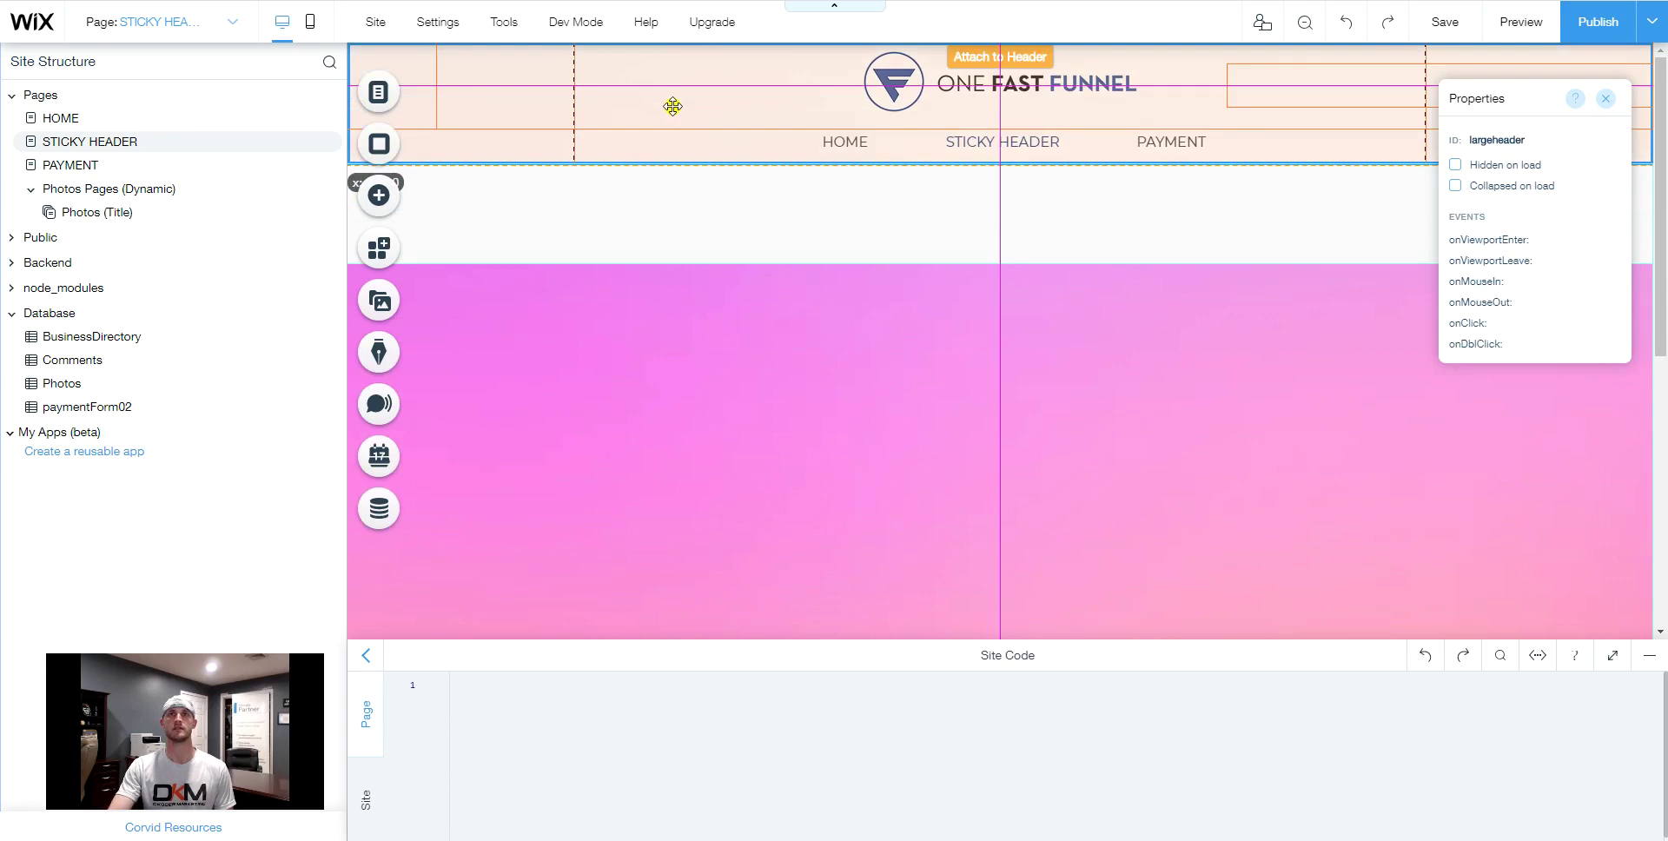
drag(674, 106, 673, 106)
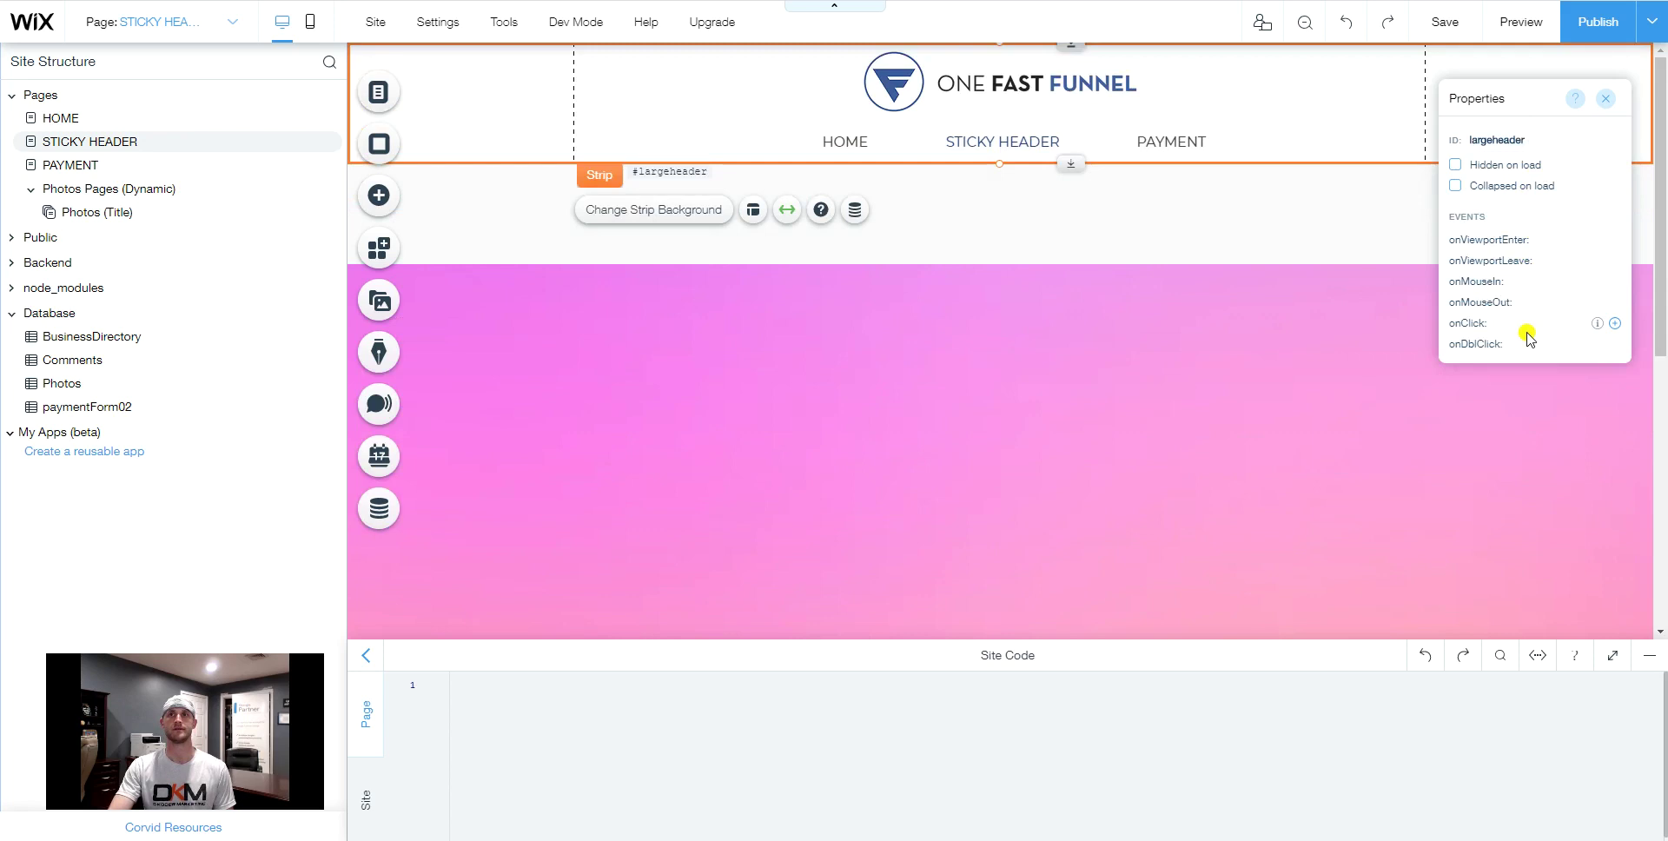
click(1130, 240)
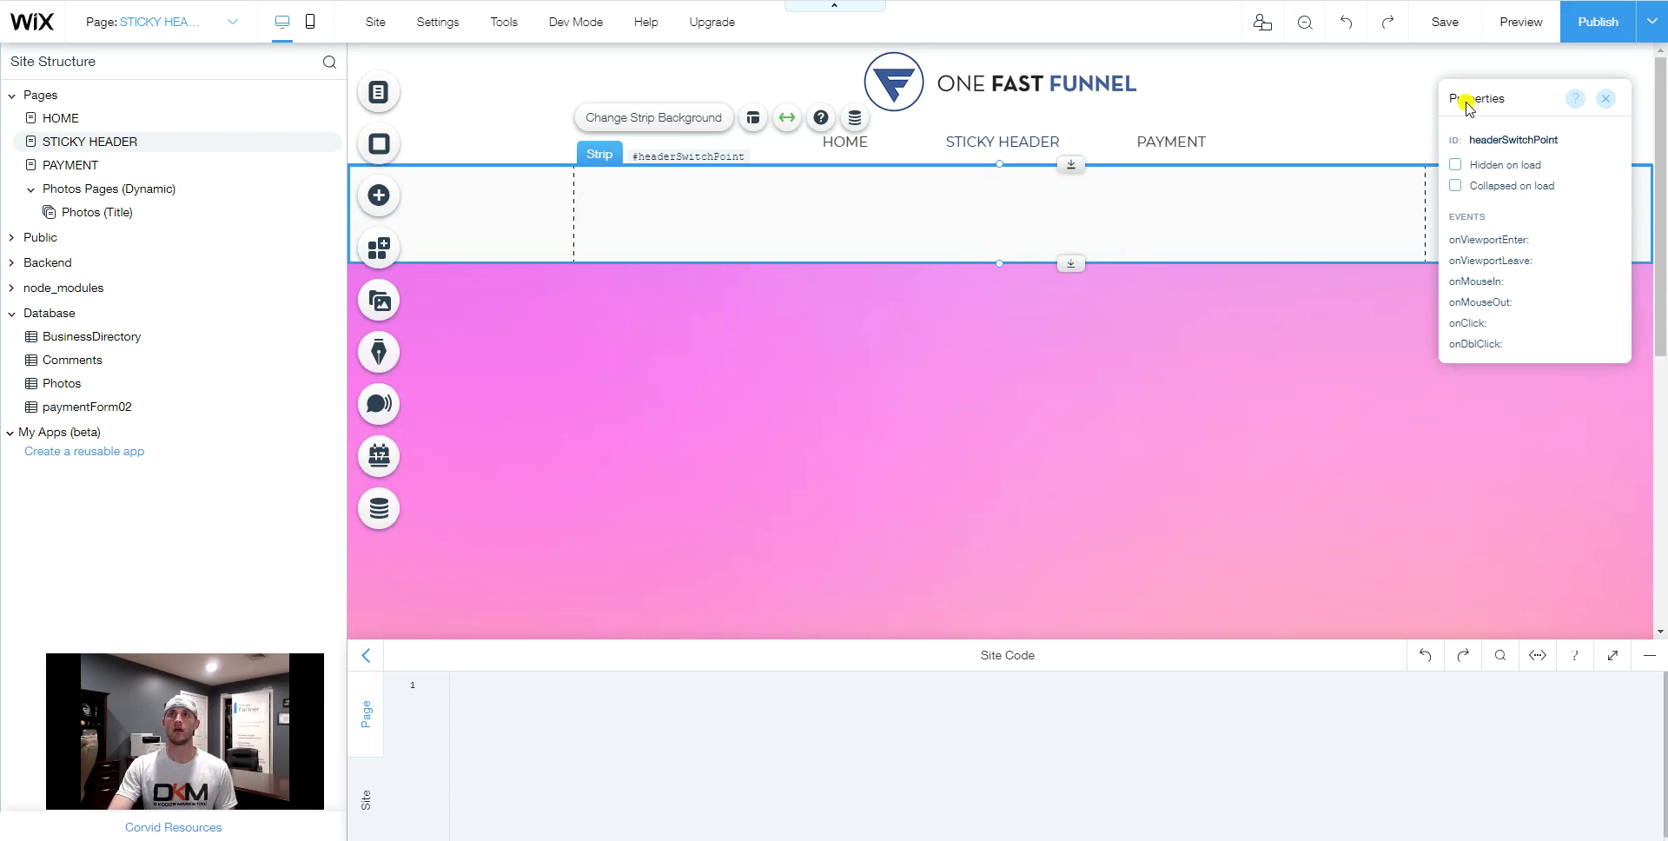
drag(1467, 104, 1529, 364)
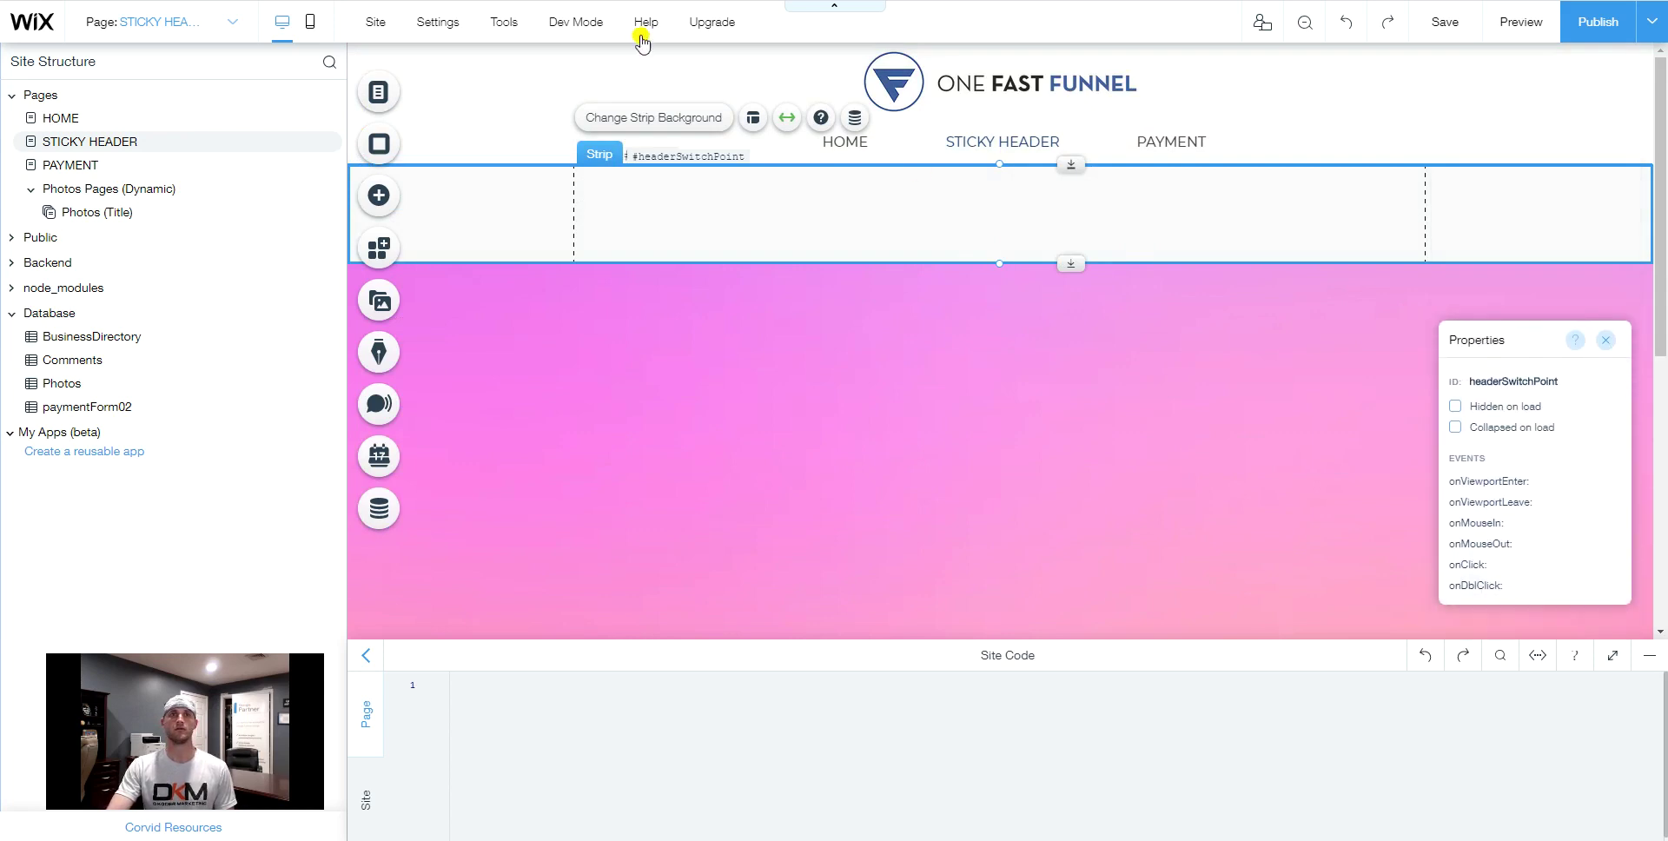
Show the floating Toolbar with the strip at 1503 × 115 px, X 0, Y 140.
mouse_move(504, 24)
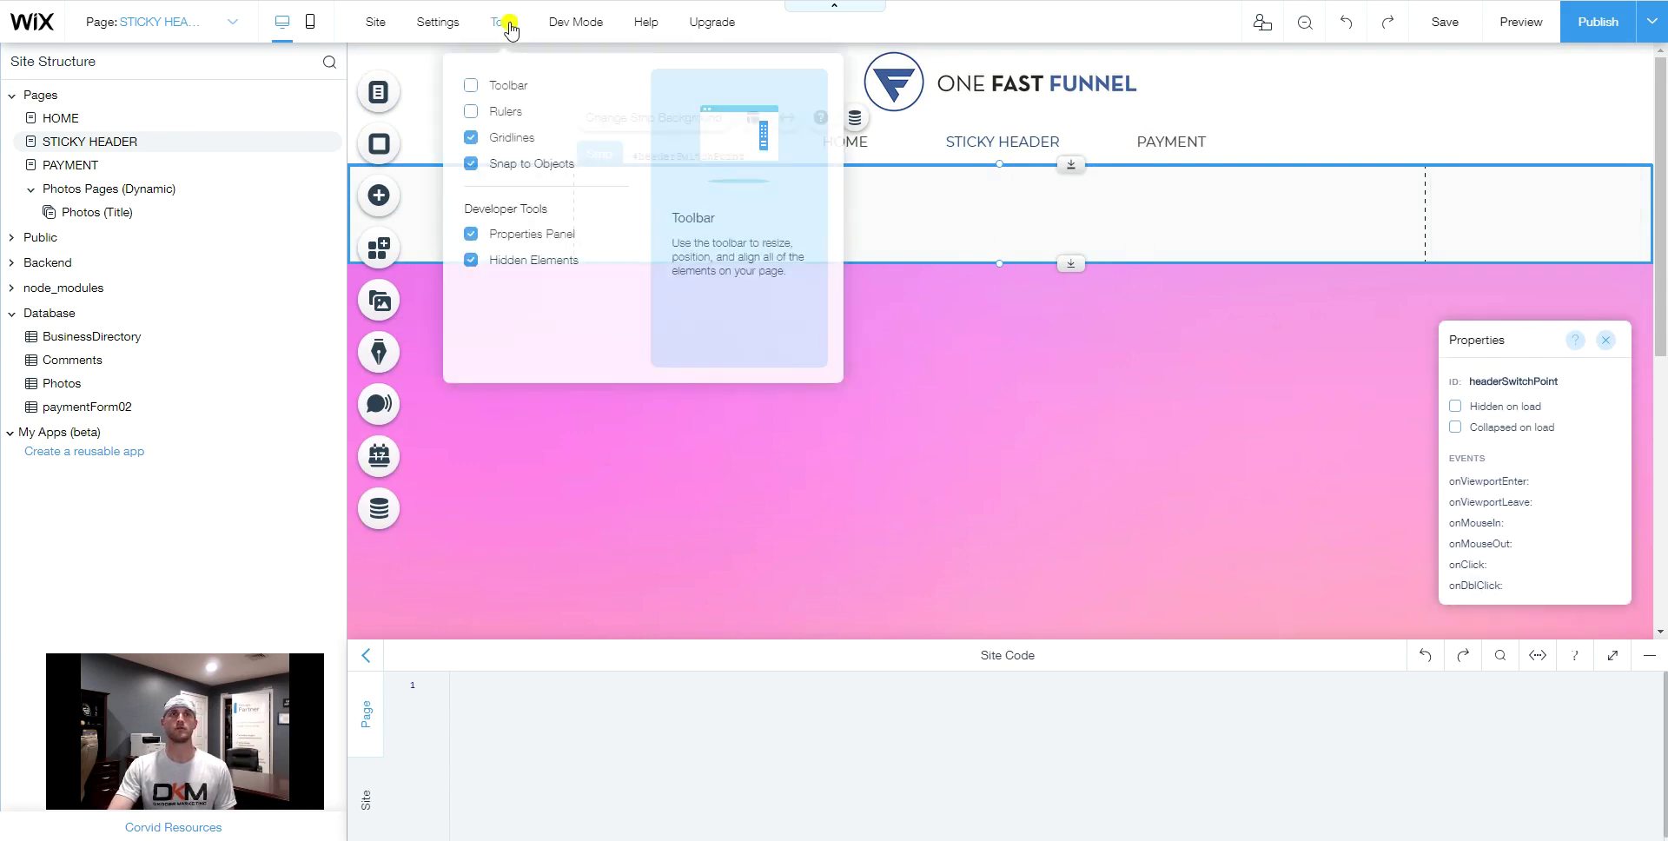
click(493, 87)
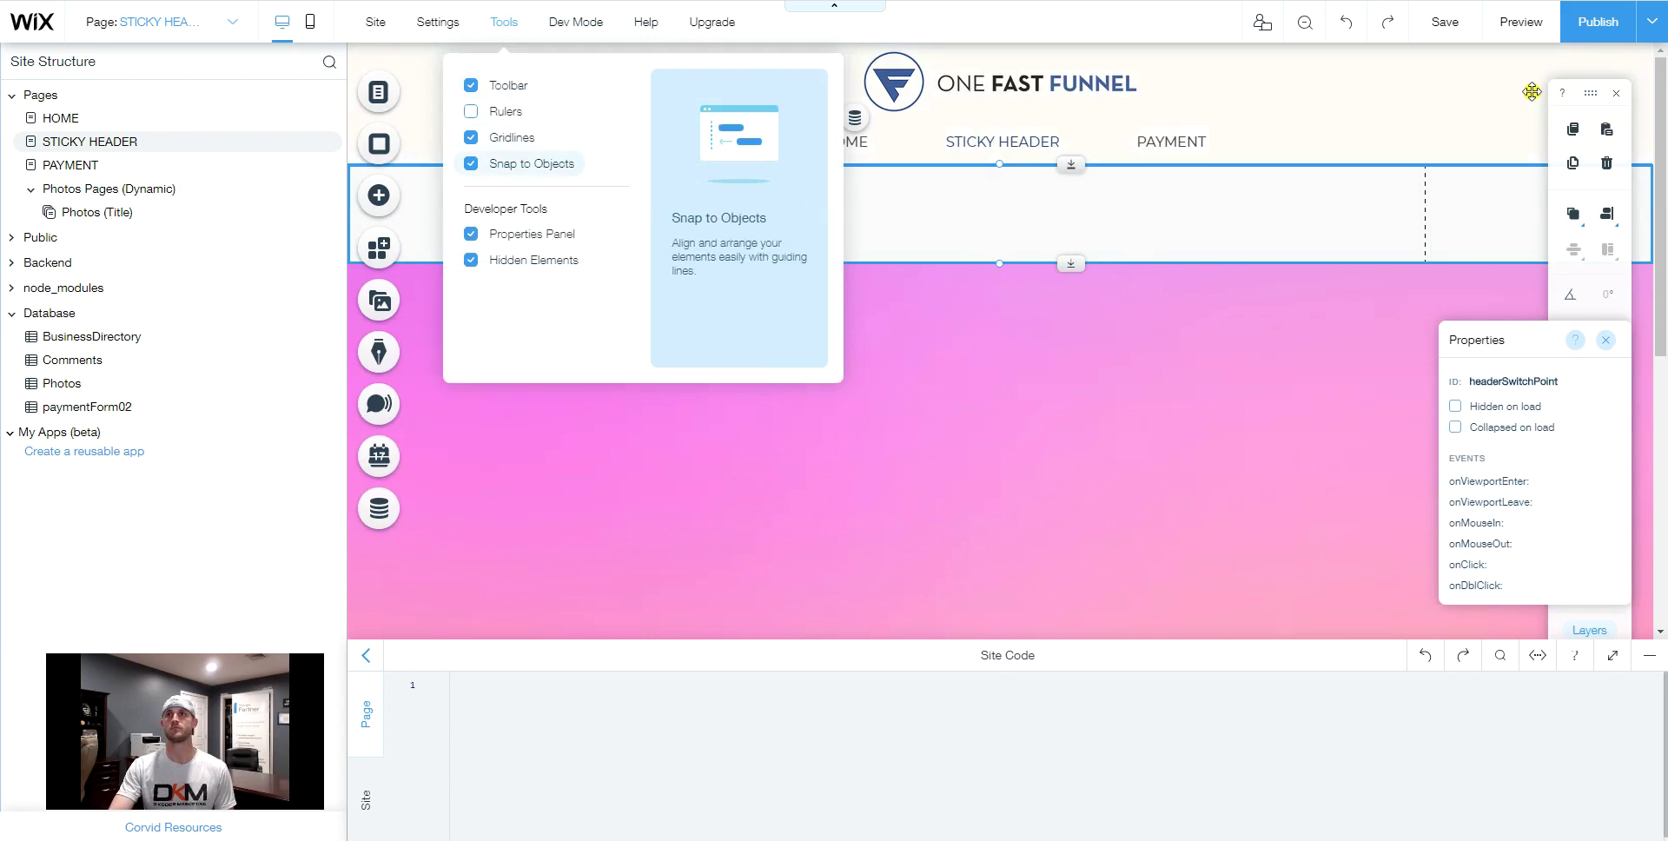
drag(1489, 94, 1315, 83)
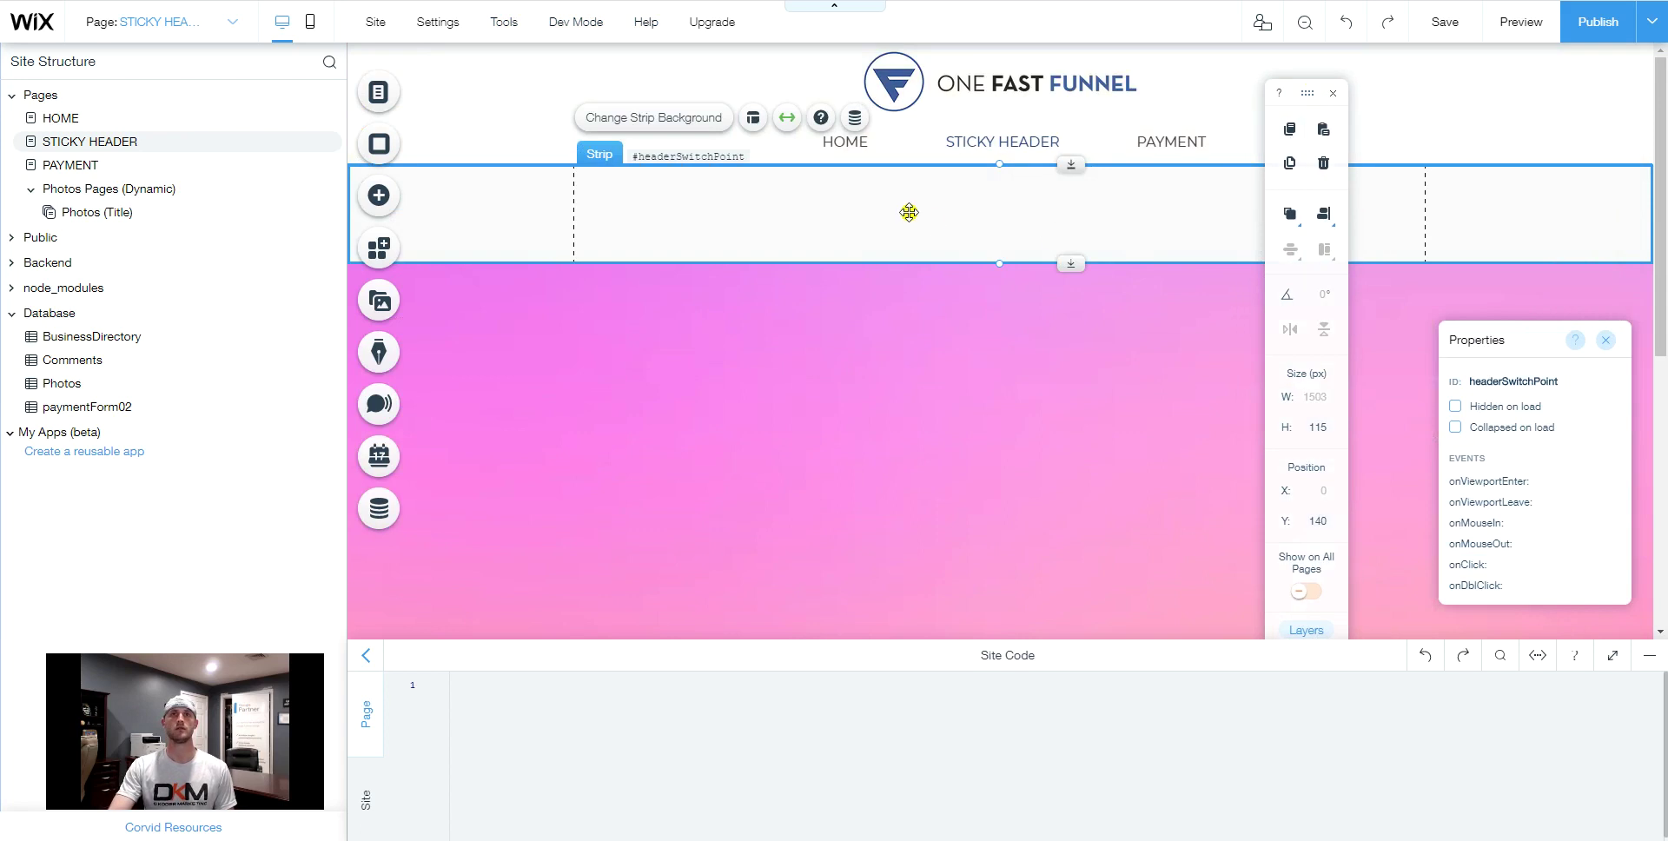
Set the headerSwitchPoint strip's background opacity to 0%.
click(665, 121)
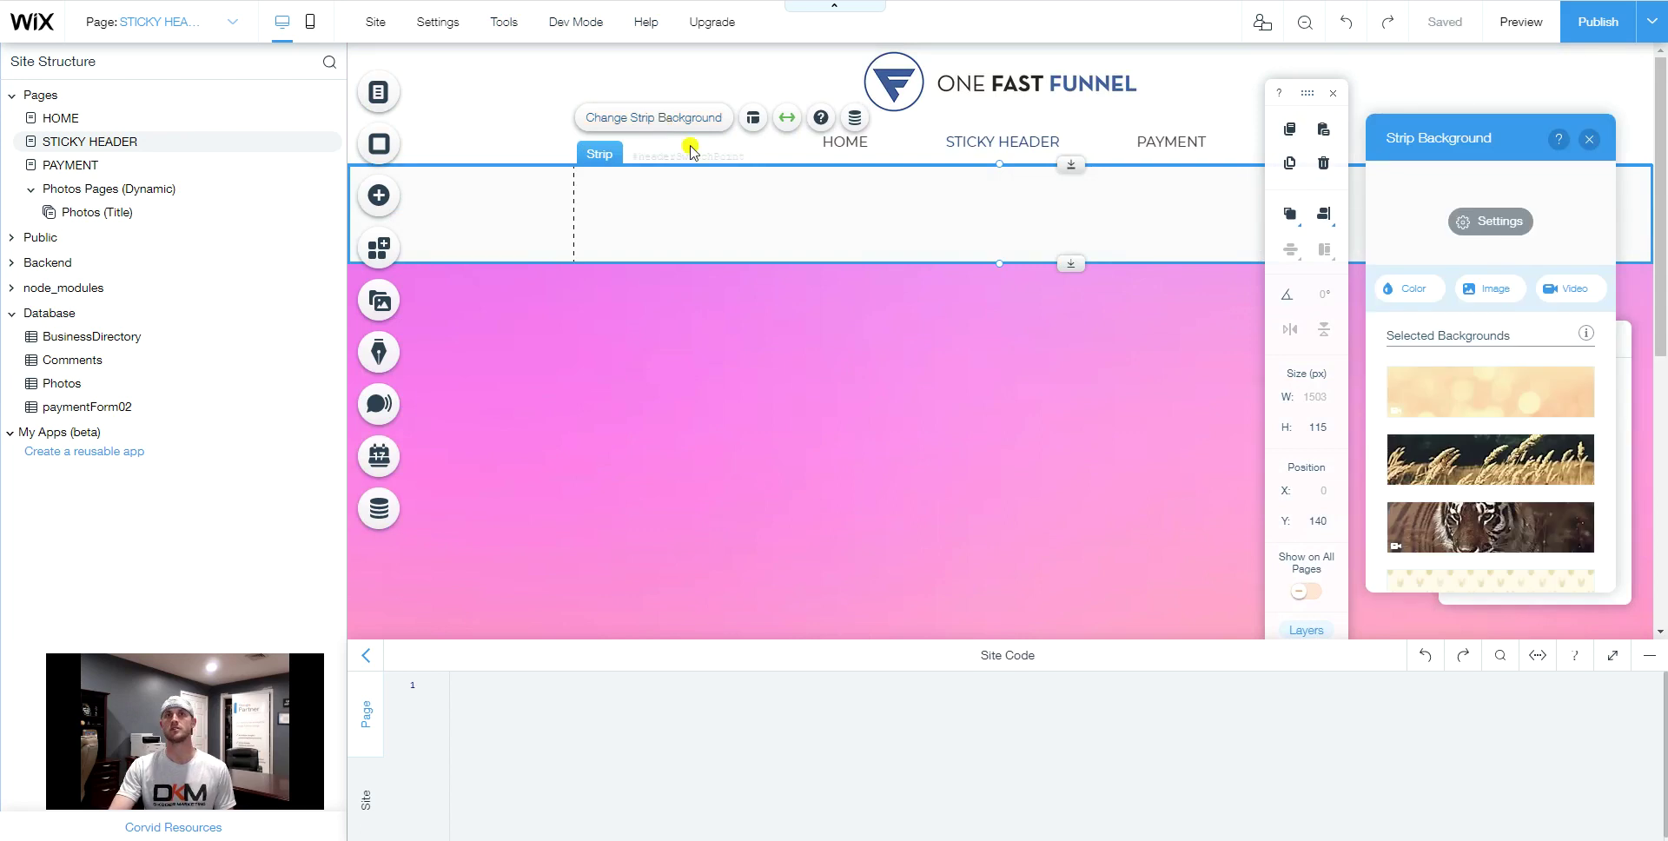
click(1491, 222)
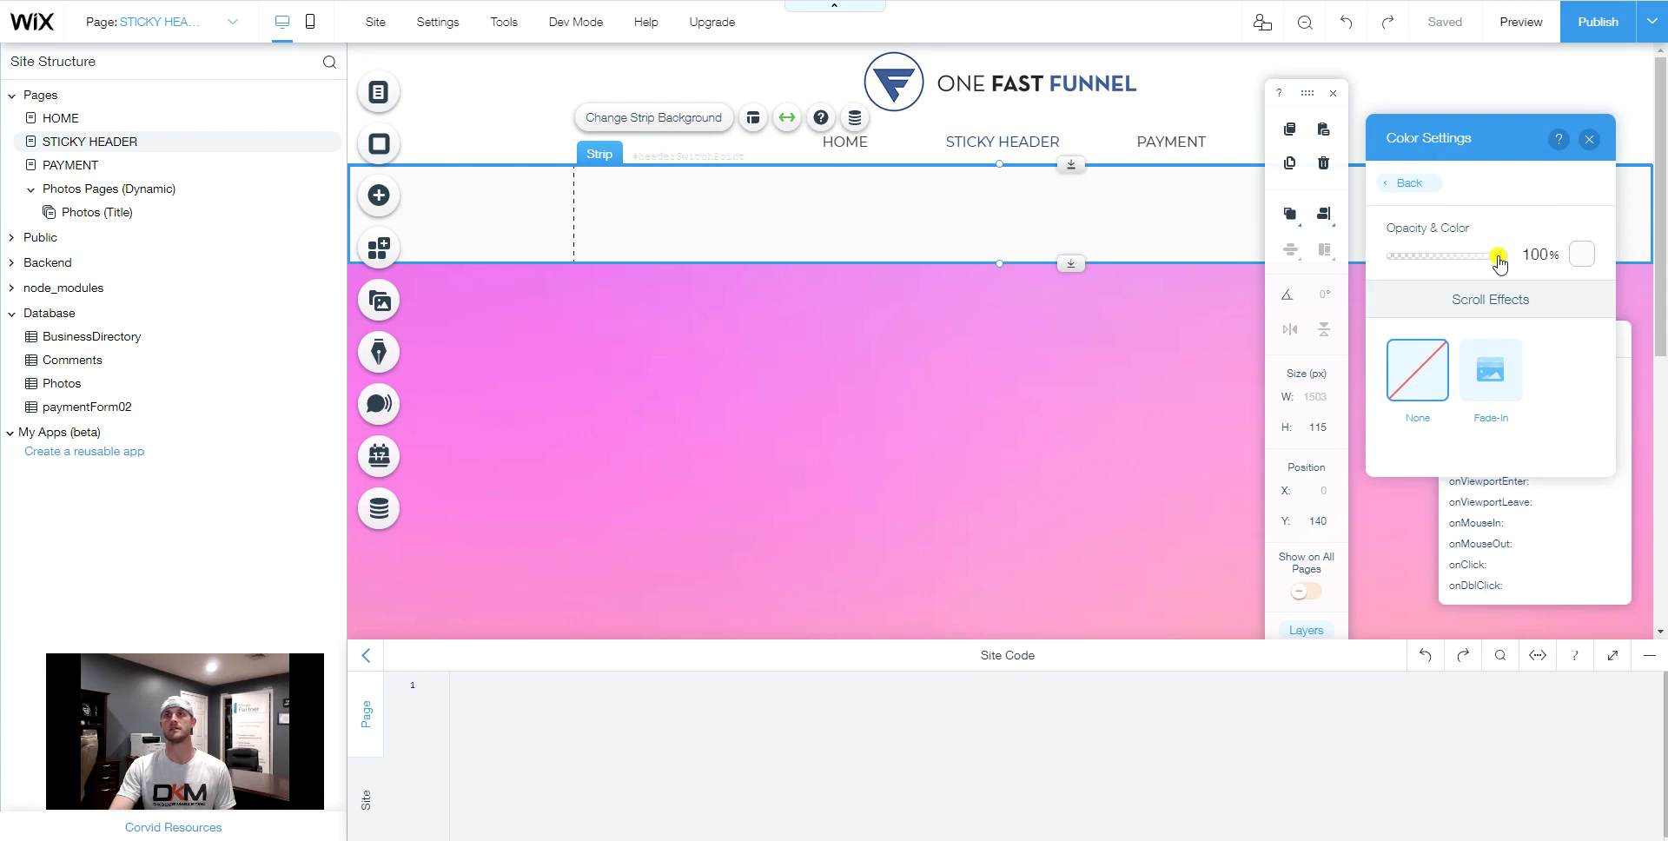
drag(1501, 258, 1380, 262)
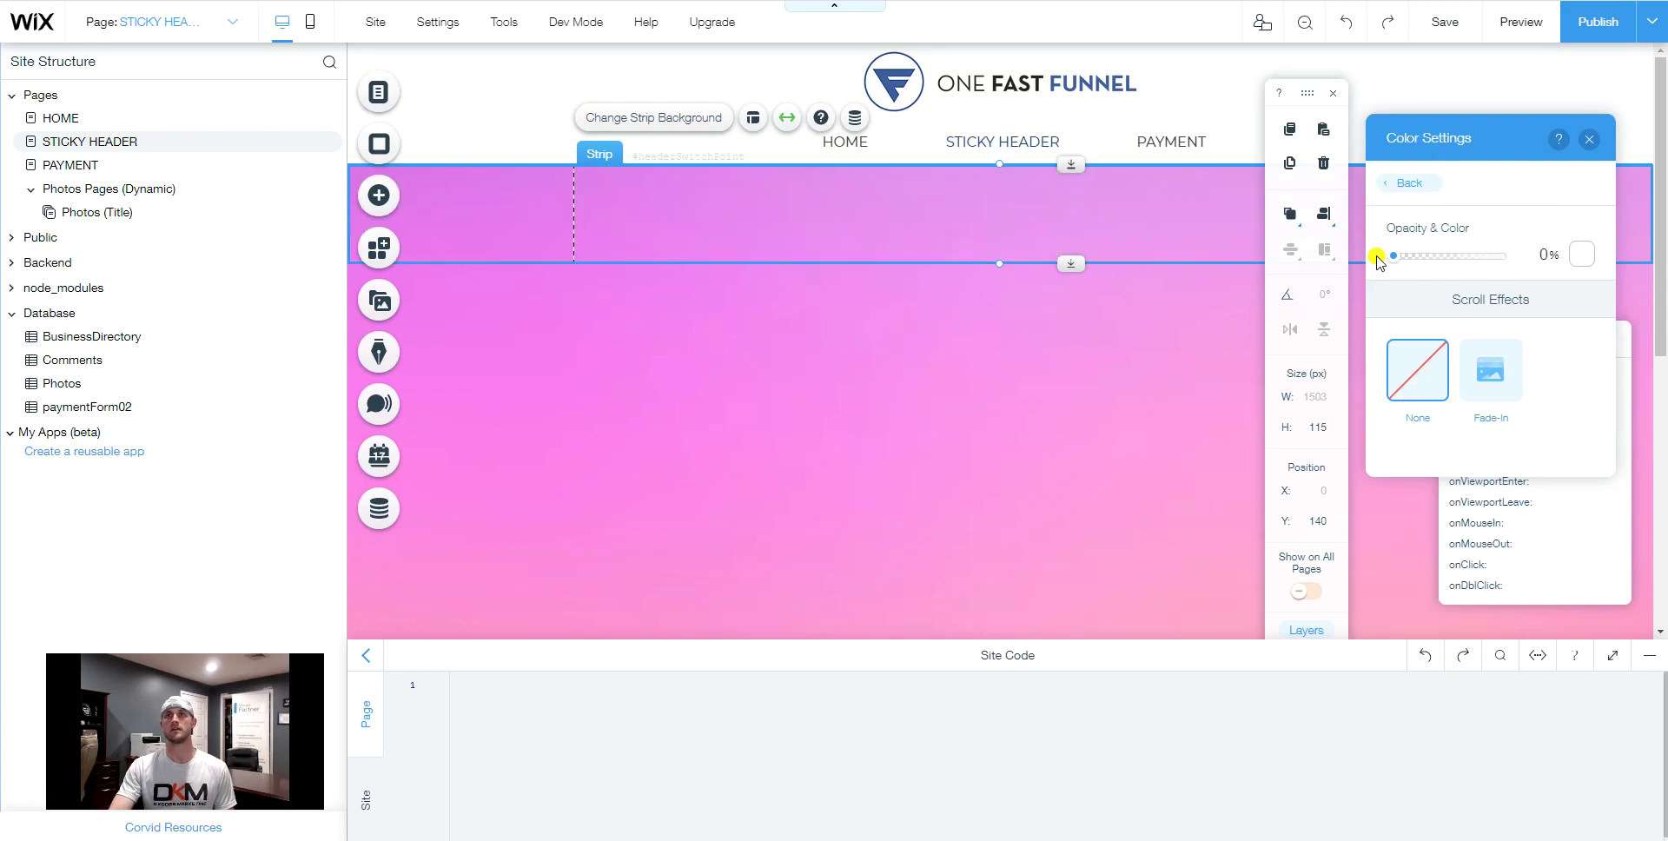
click(1590, 139)
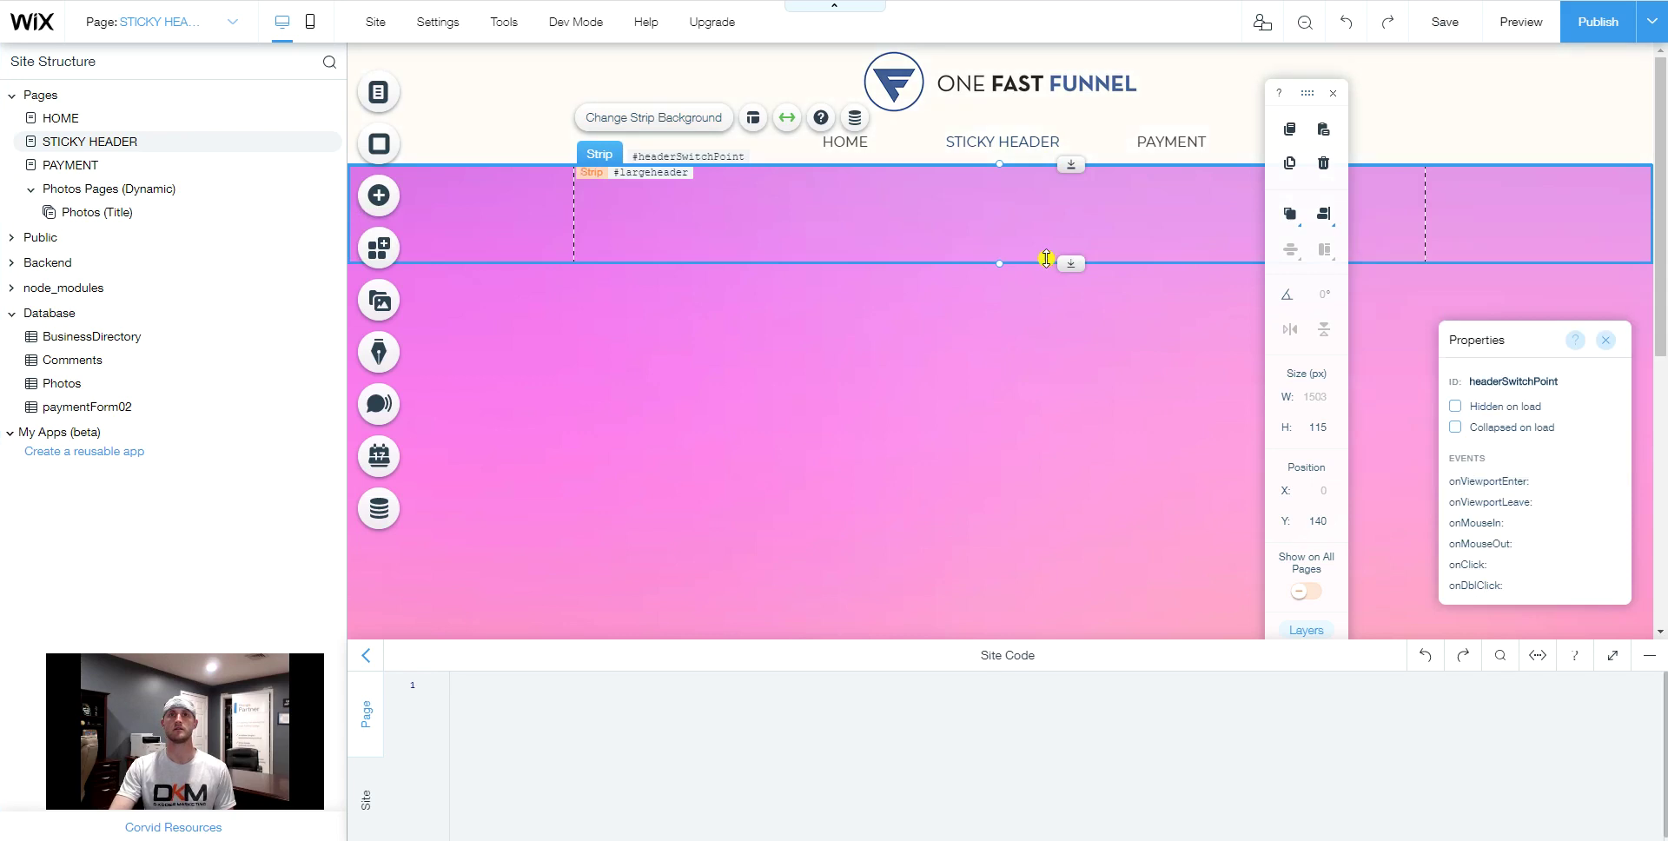
Switch on Show on All Pages for the headerSwitchPoint strip via its context menu.
right_click(922, 236)
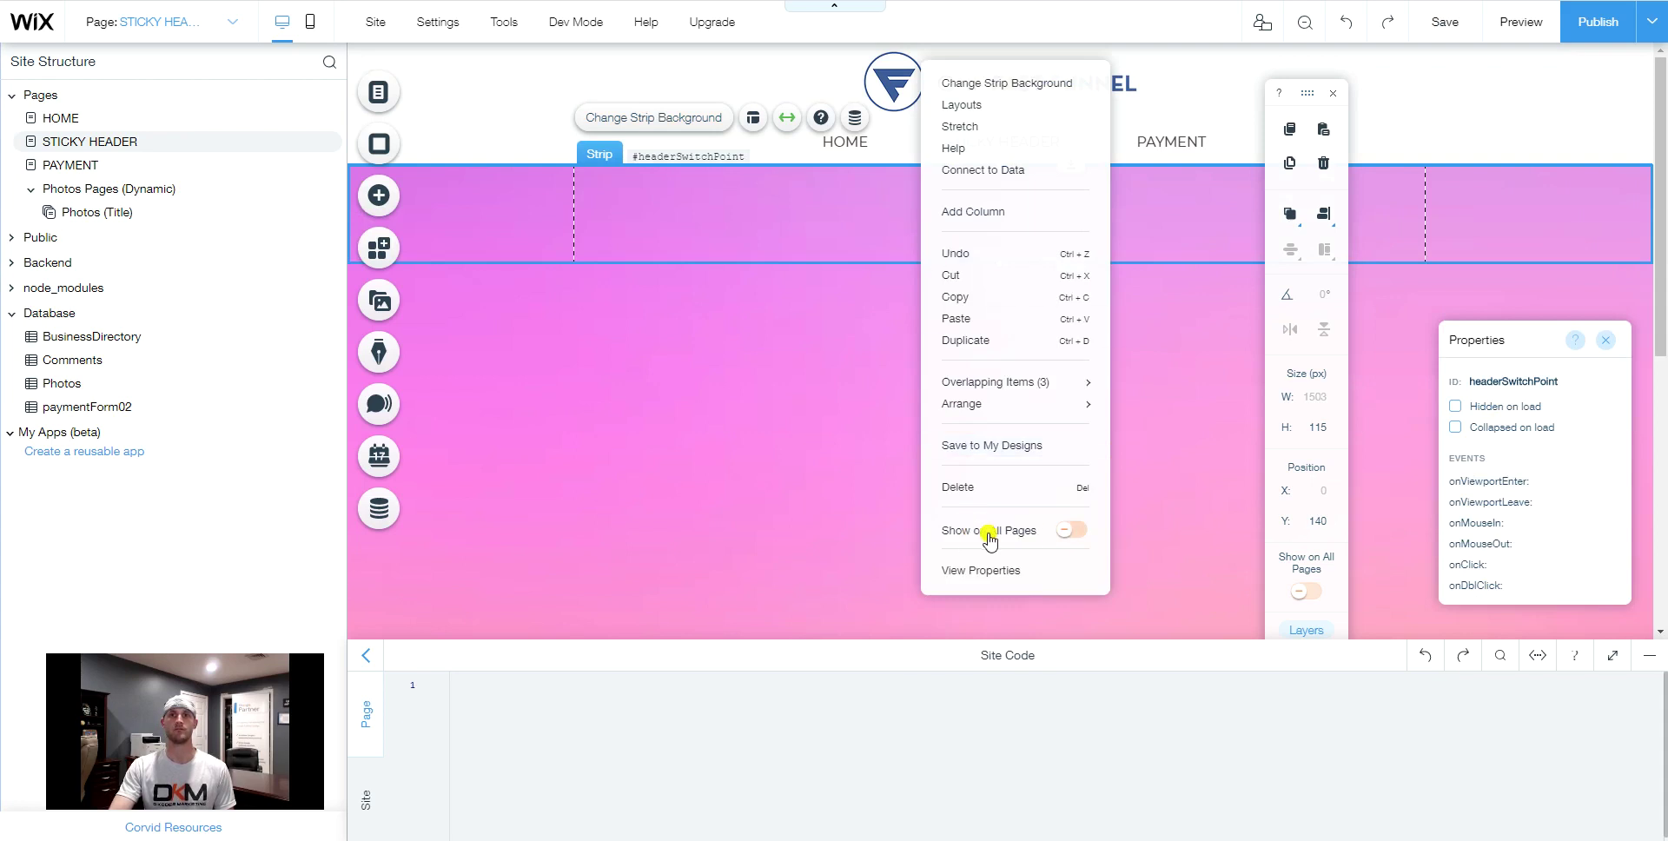
click(1066, 534)
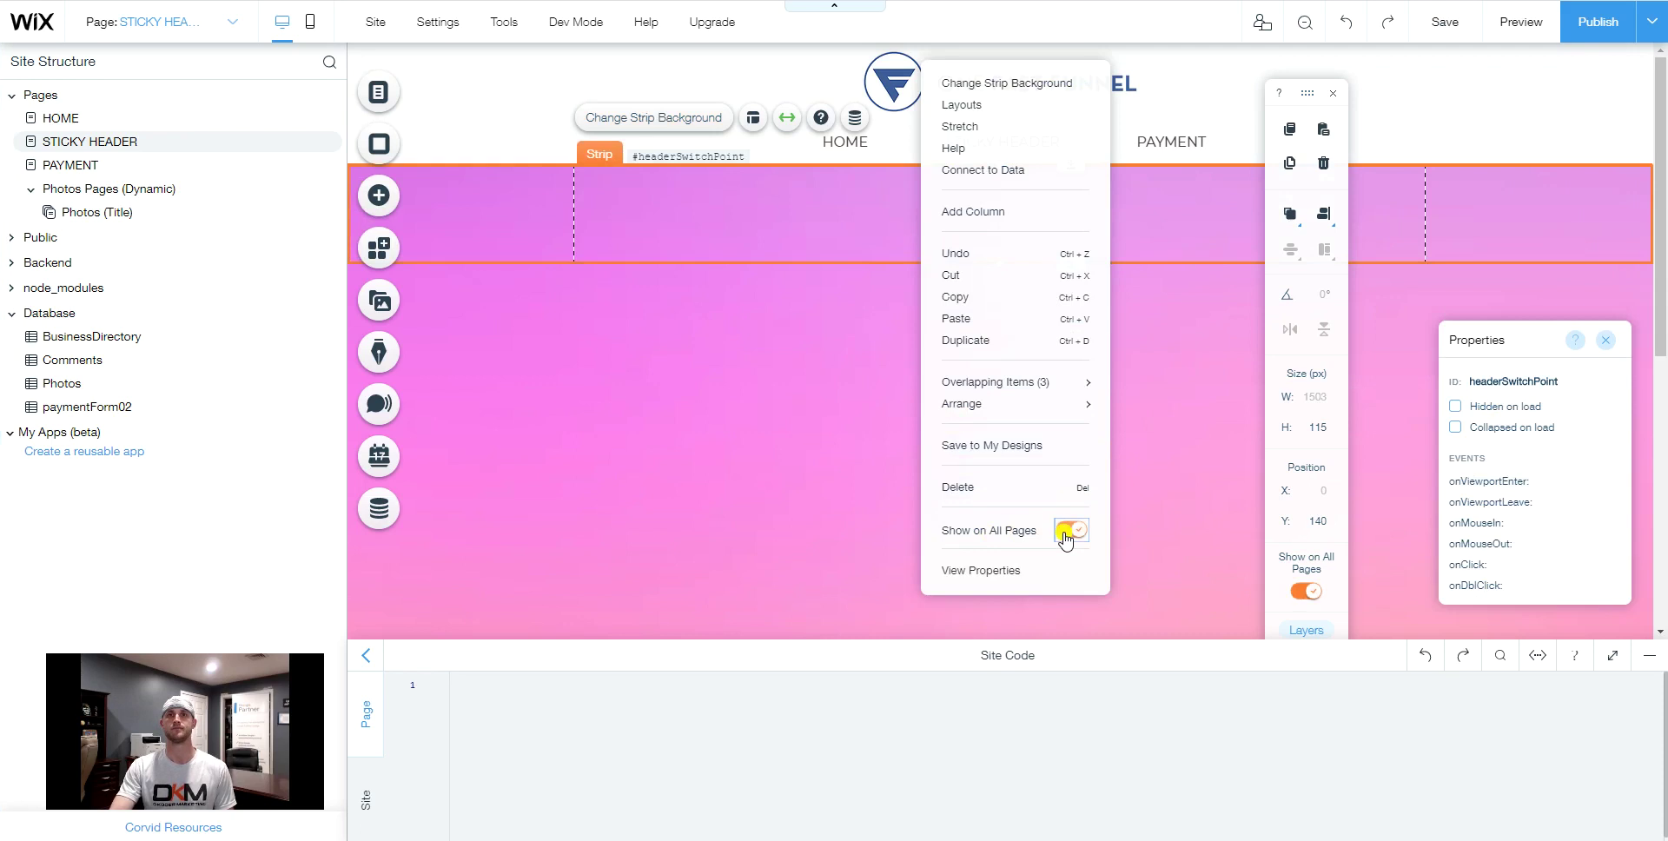
click(784, 218)
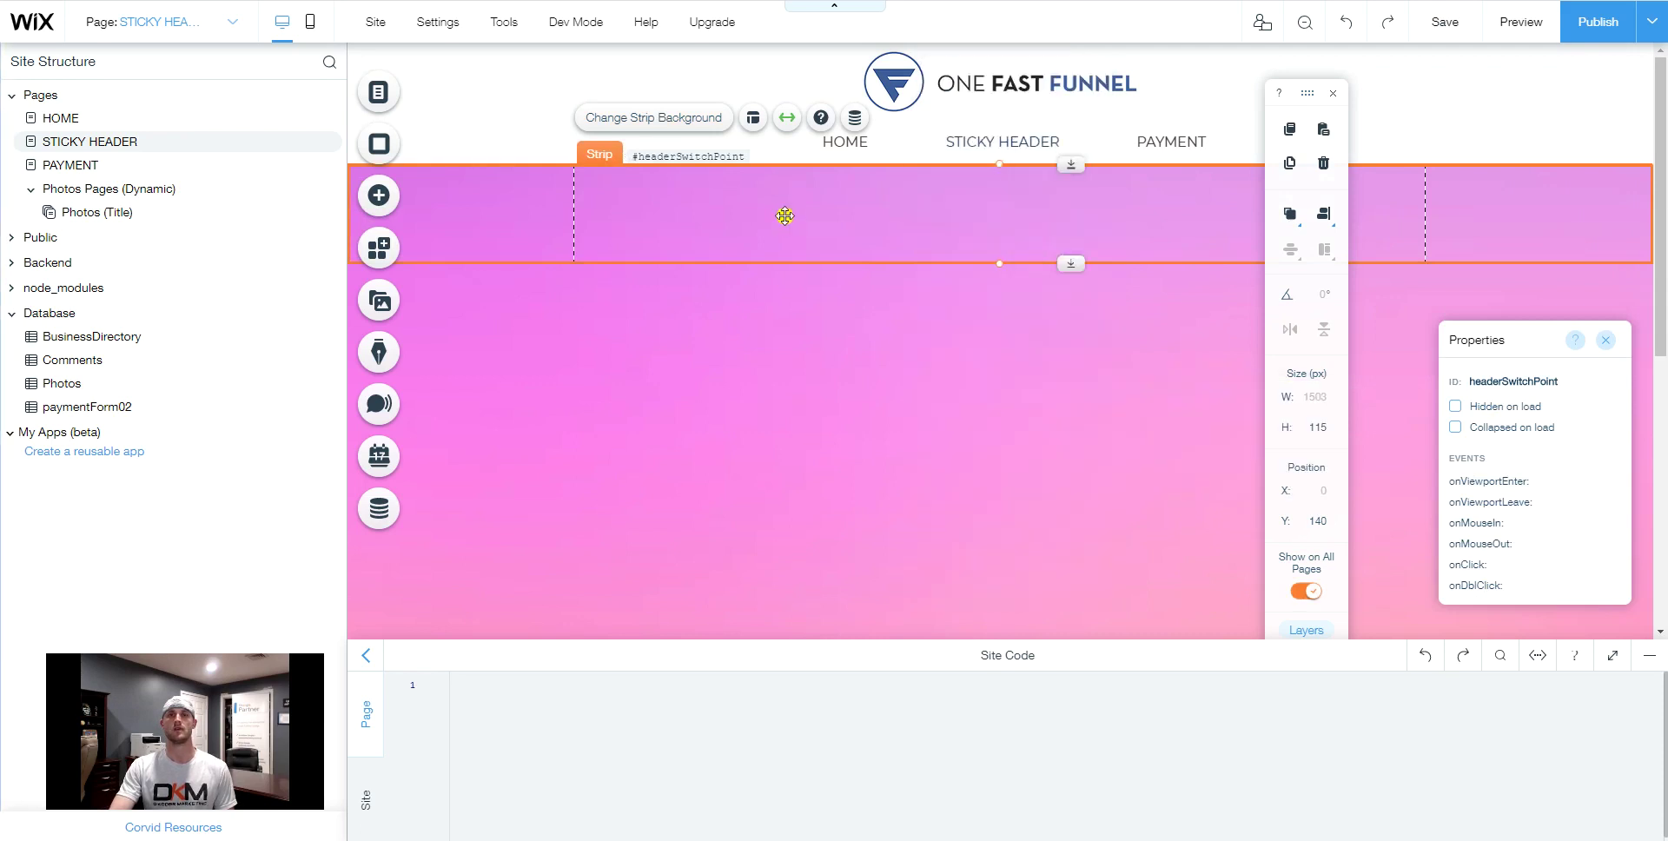
Set the headerSwitchPoint strip height to 10 px and move it down to Y 161.
click(1315, 431)
text(10)
key(Return)
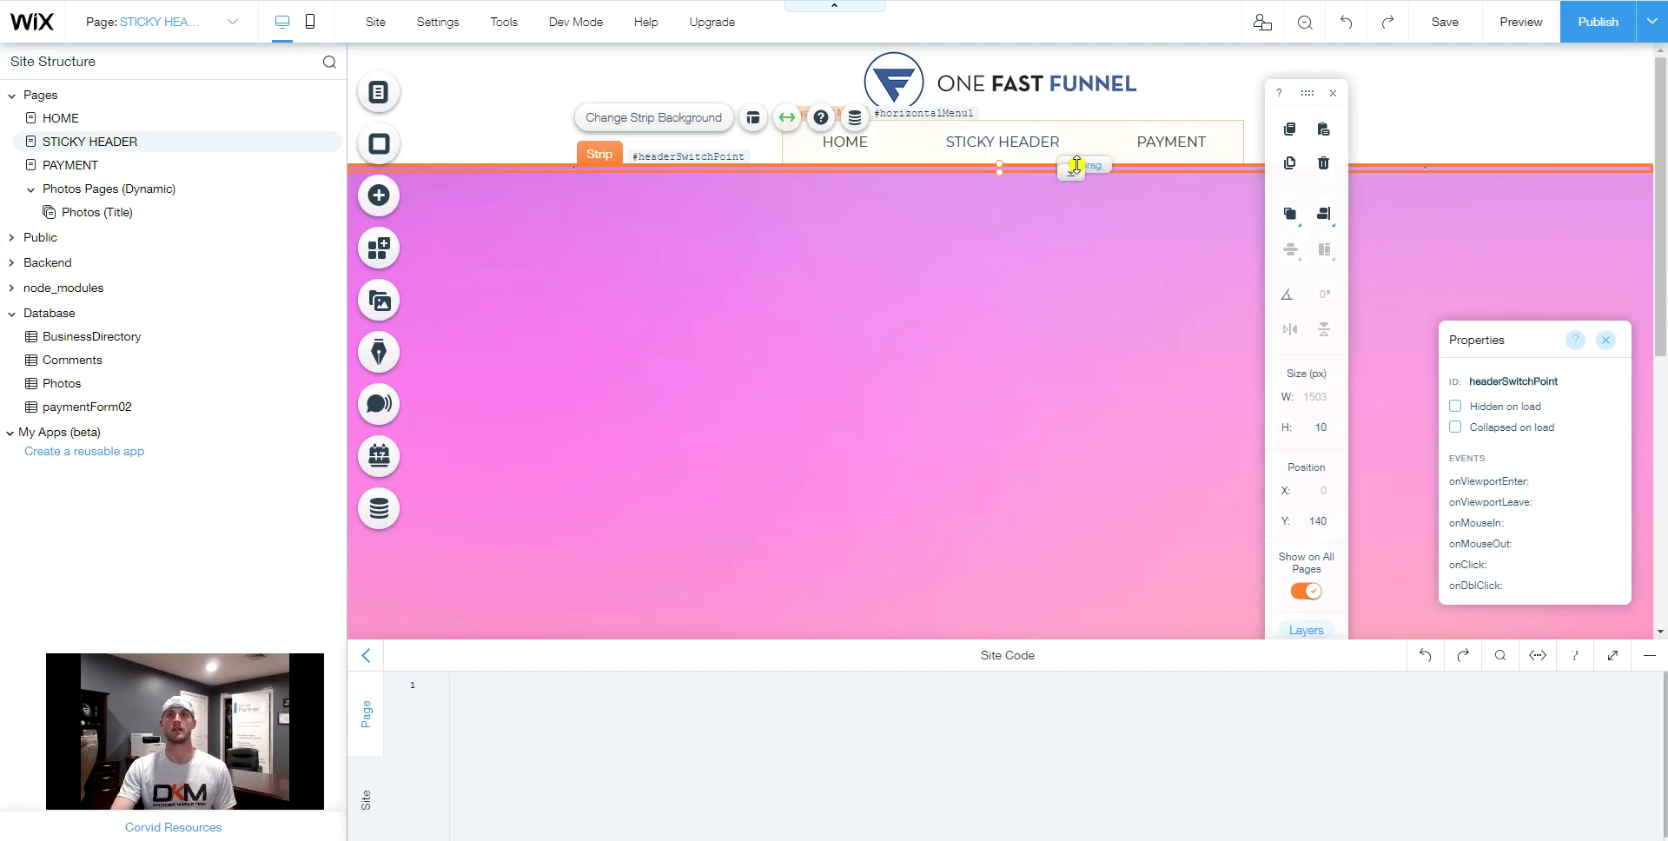
drag(1076, 171, 1079, 180)
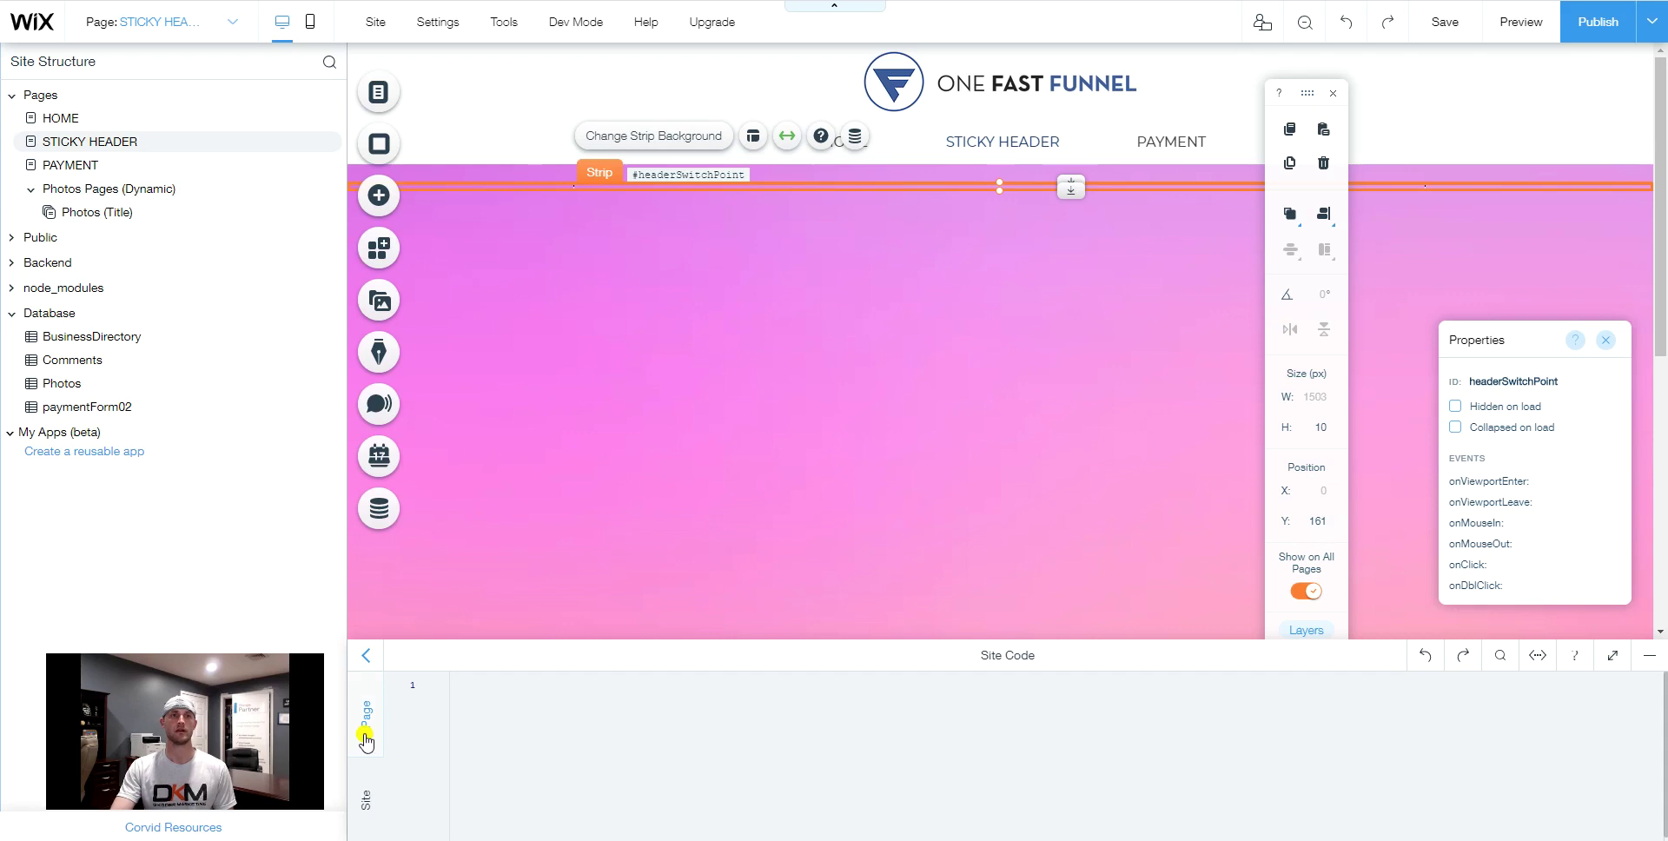
Paste the onViewportLeave/onViewportEnter header-swap script into the empty Site Code tab.
click(366, 737)
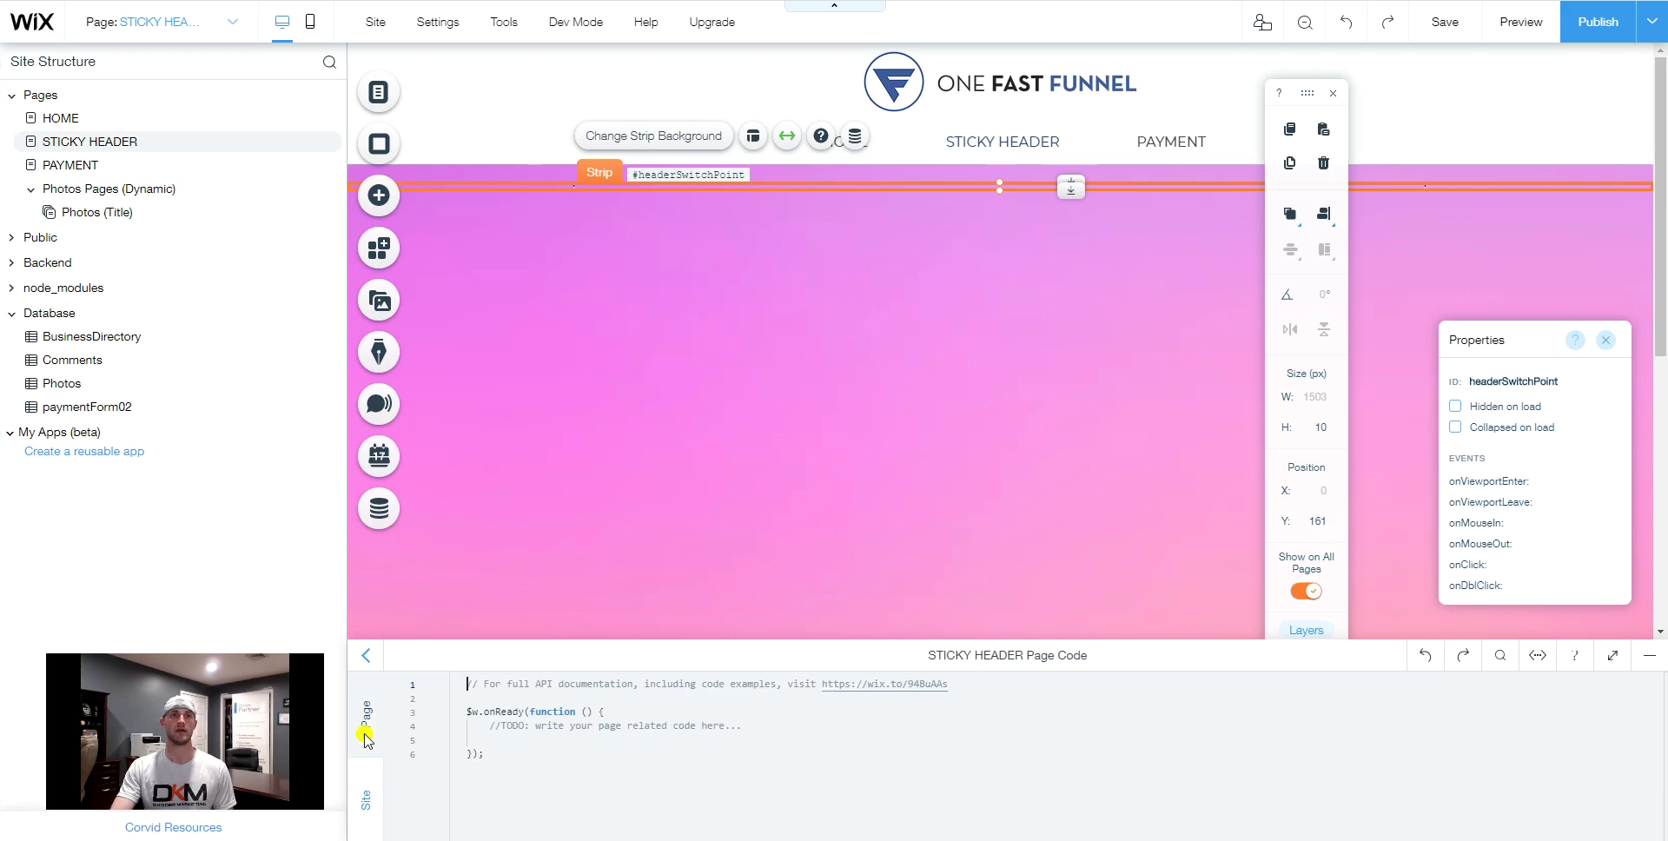
click(365, 794)
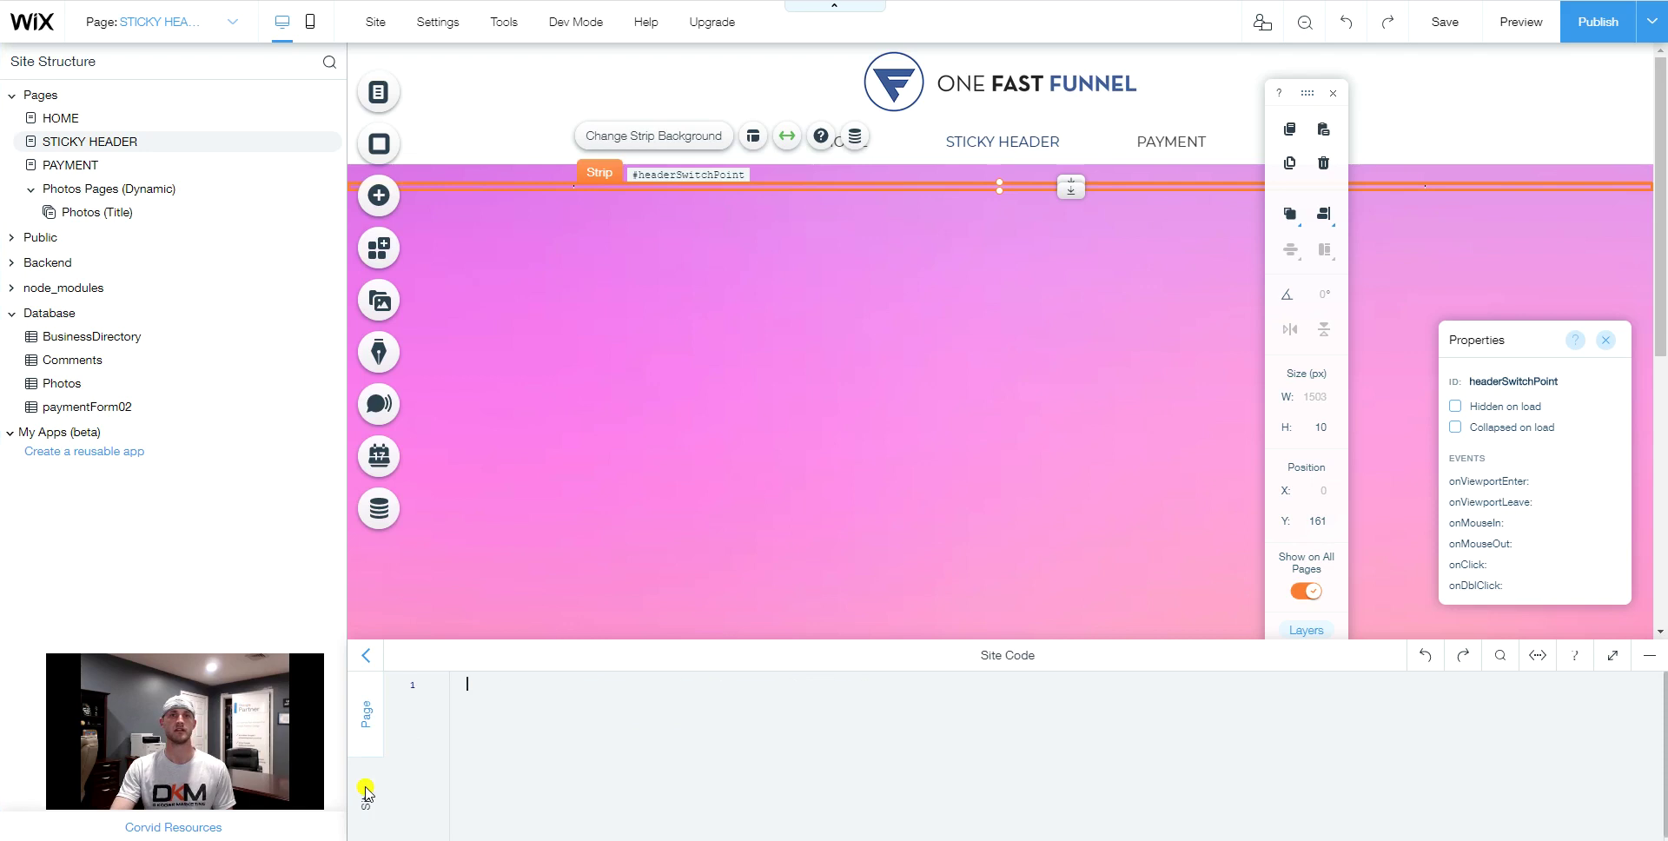
click(578, 723)
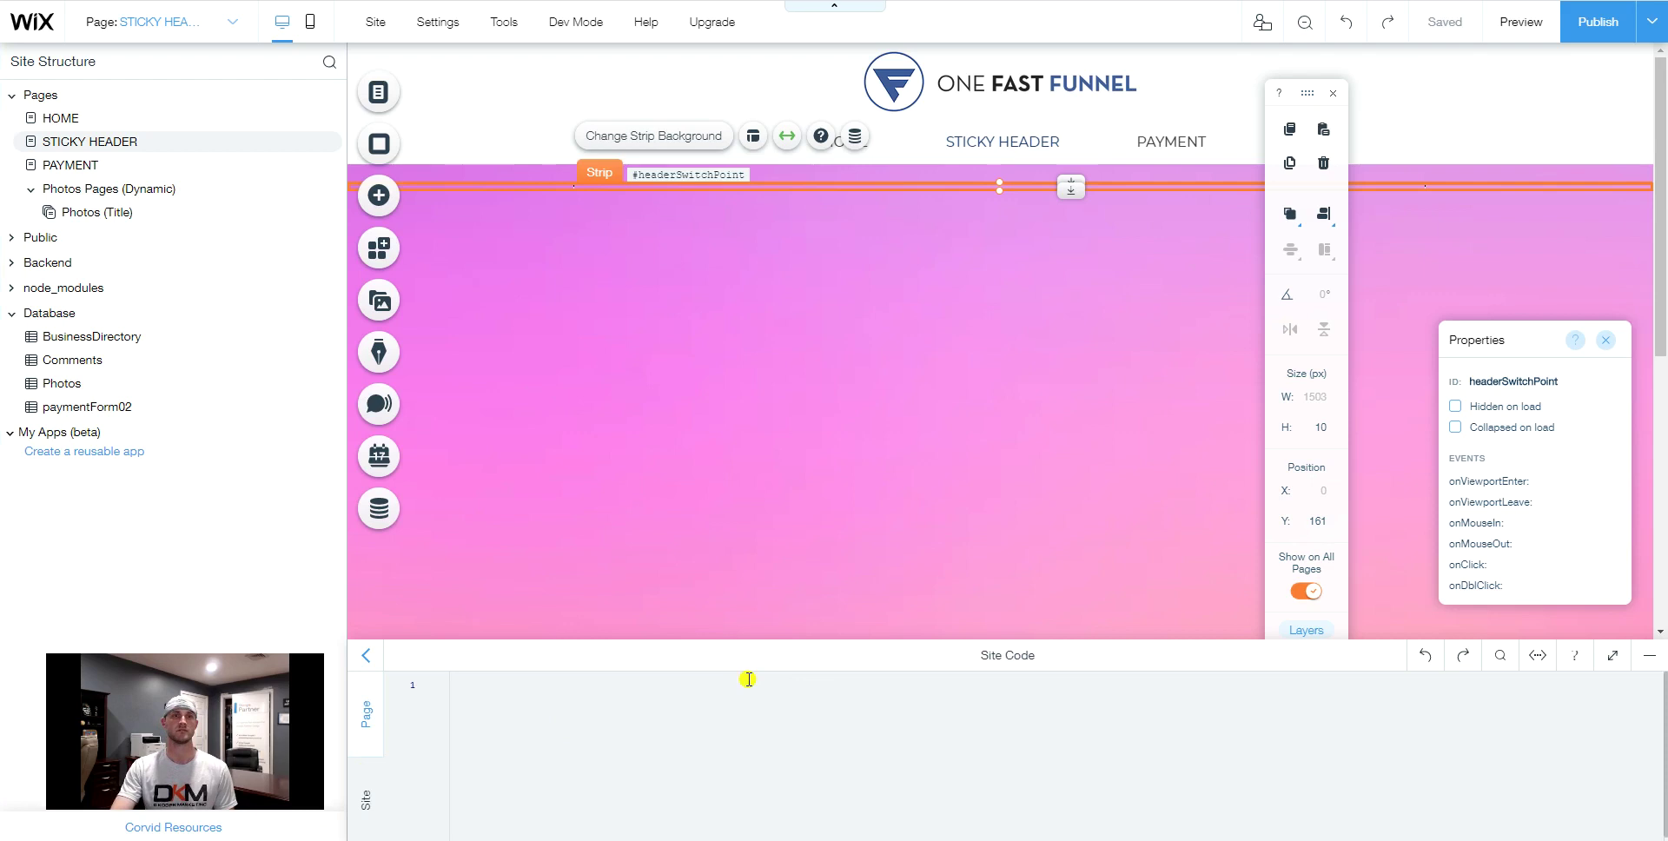
click(480, 685)
text($w.onReady (function () { $w("#headerSwitchPoint").onViewportLeave(() => {     $w("#smallheader").show();     $w("#largeheader").hide(); }) $w("#headerSwitchPoint").onViewportEnter(() => {     $w("#largeheader").show();     $w("#smallheader").hide(); }) });)
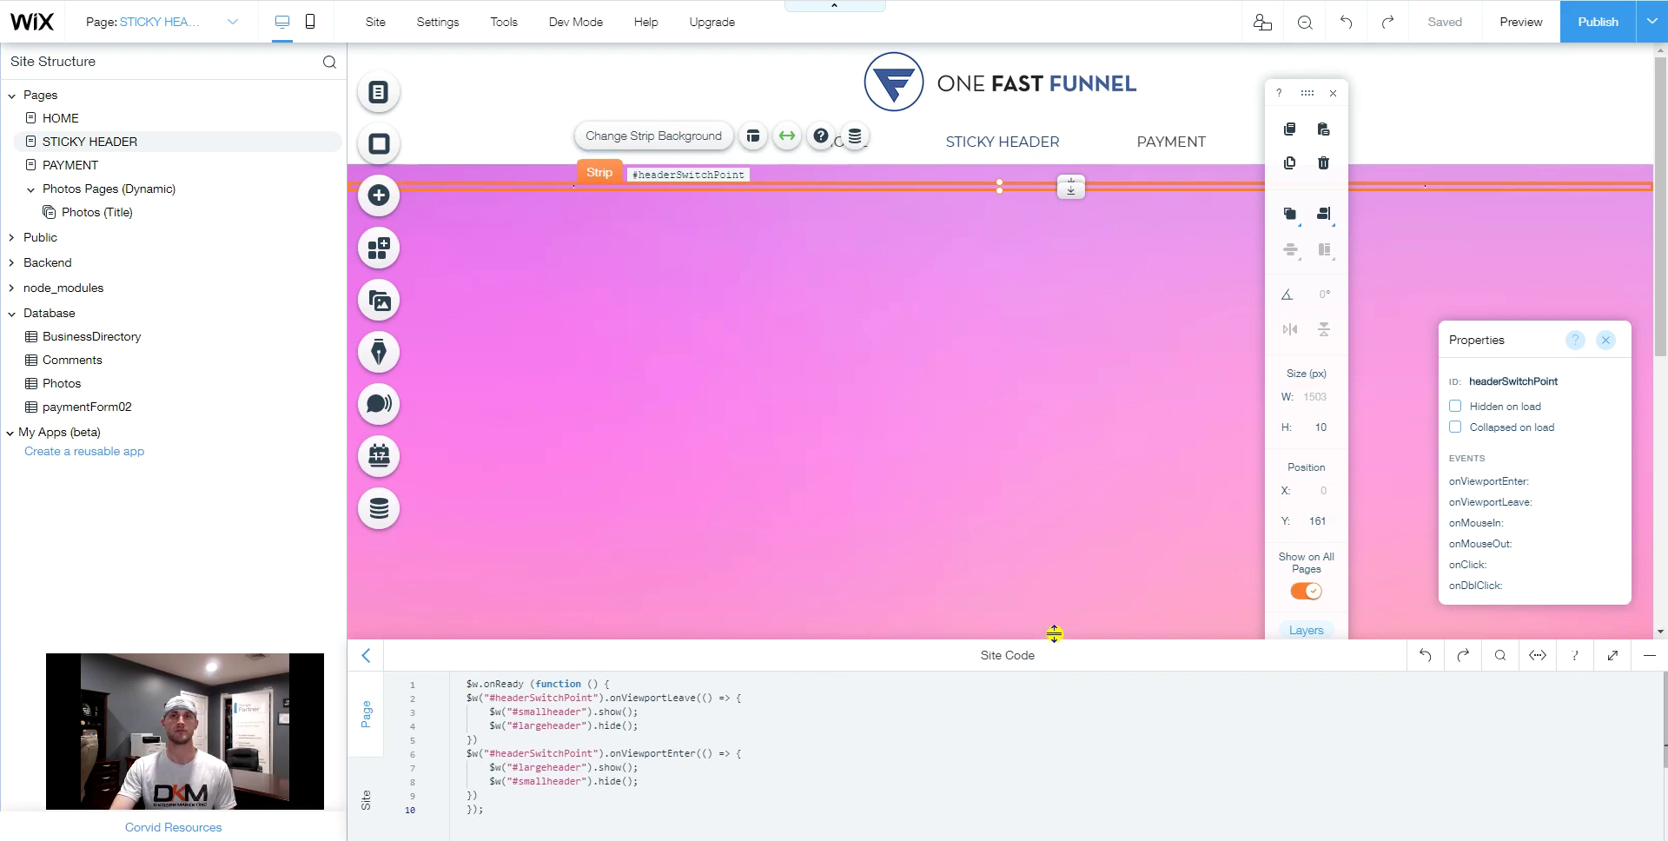
Make the code panel taller and read the documentation for $w and show().
drag(1054, 633, 1061, 437)
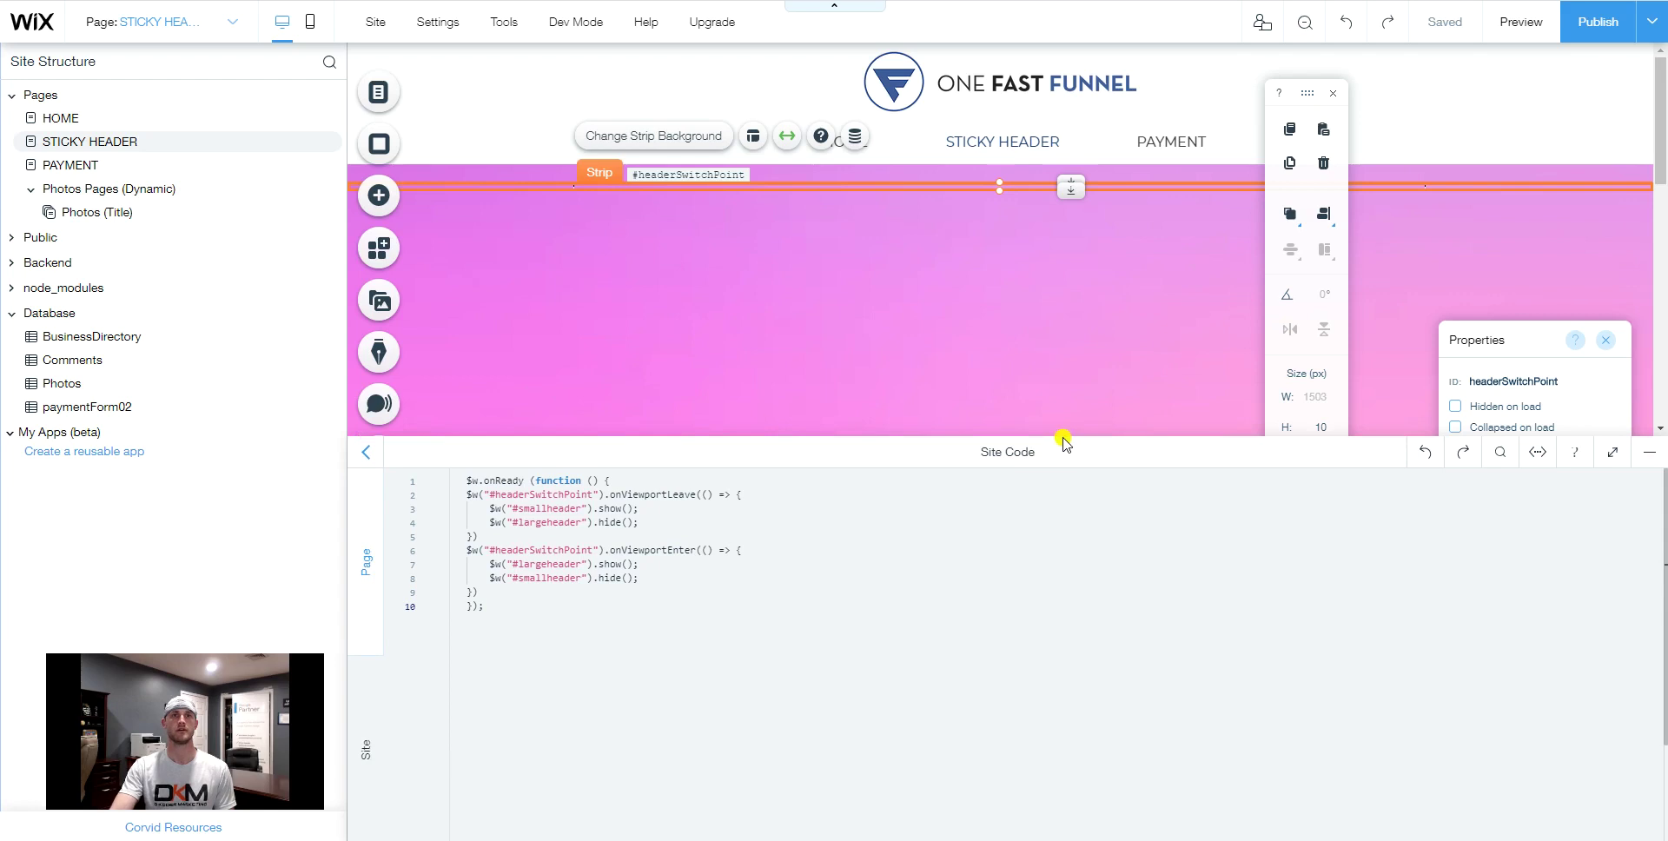
mouse_move(486, 492)
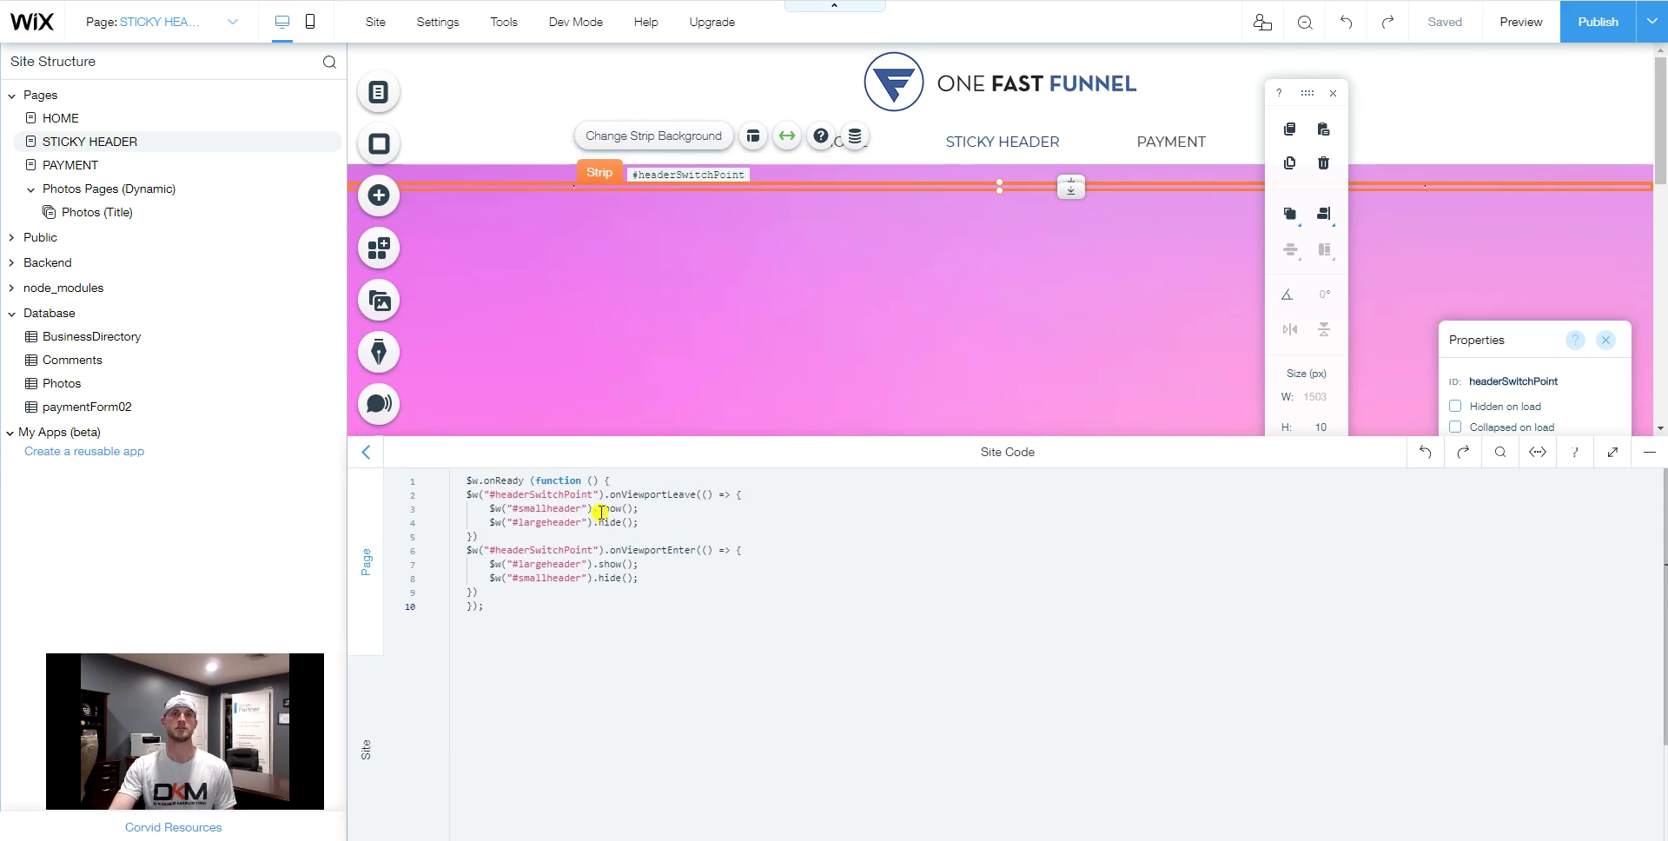
mouse_move(601, 512)
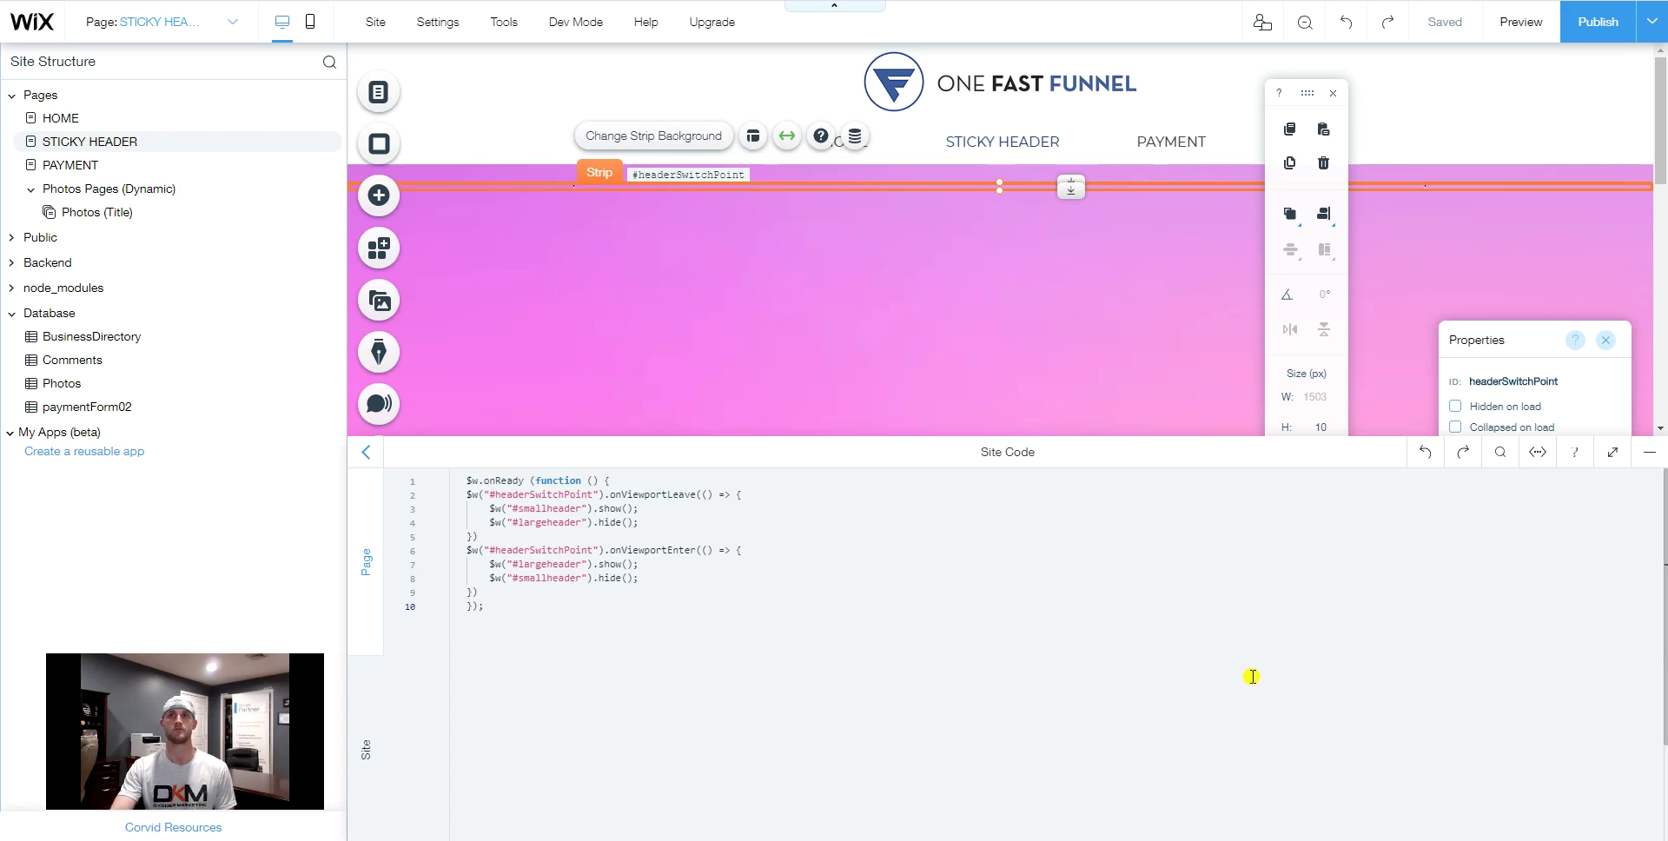
Save the site, then collapse the Site Code panel so the full page shows.
click(1446, 26)
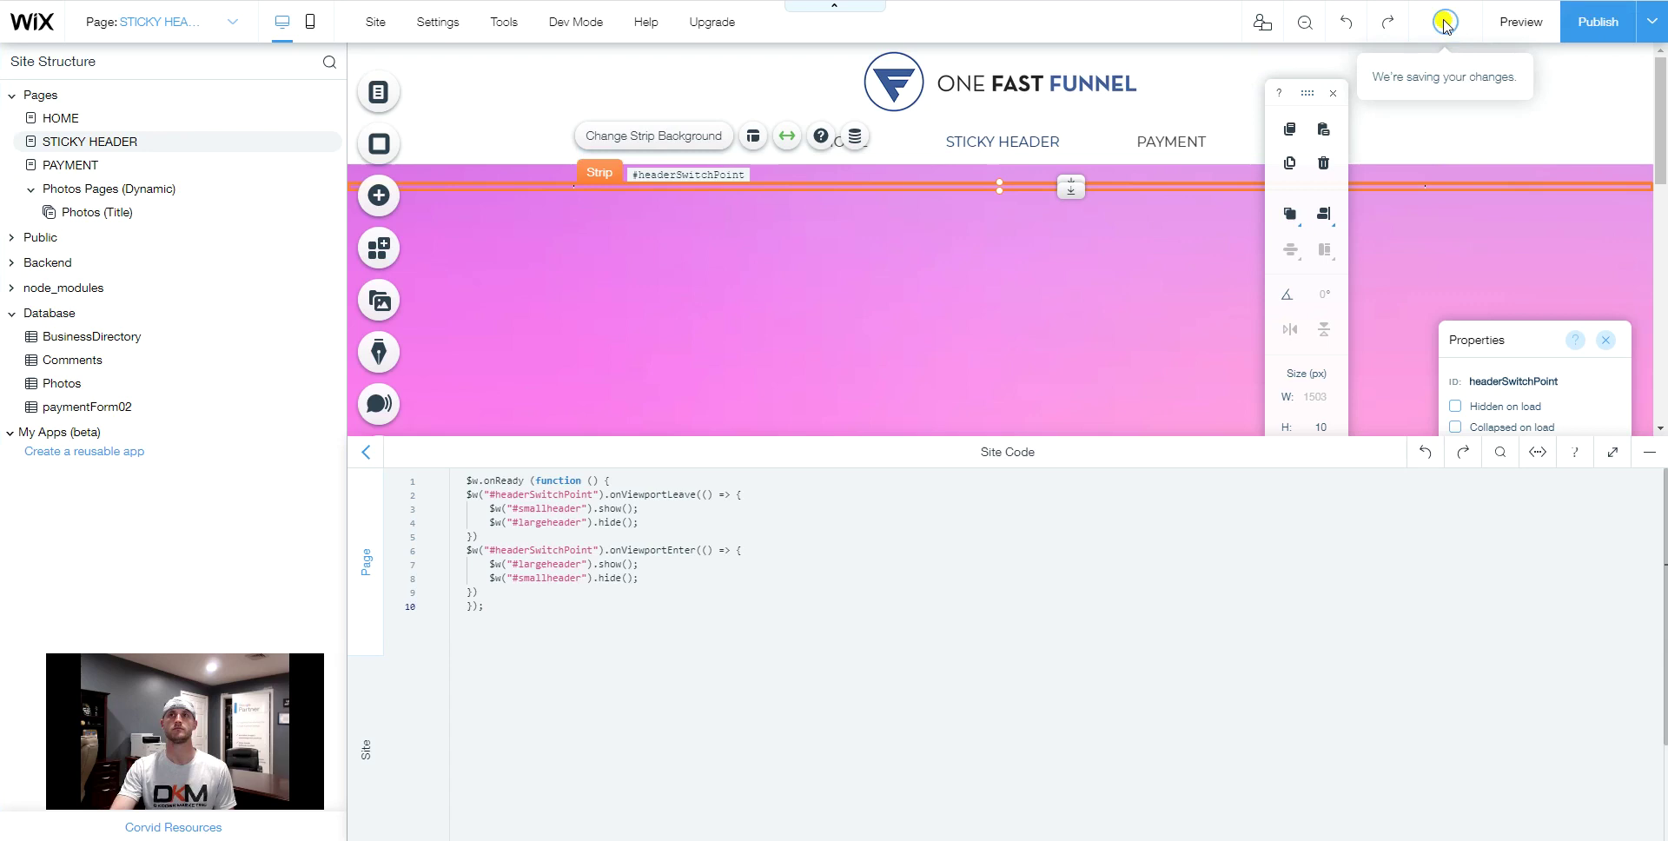
click(1650, 452)
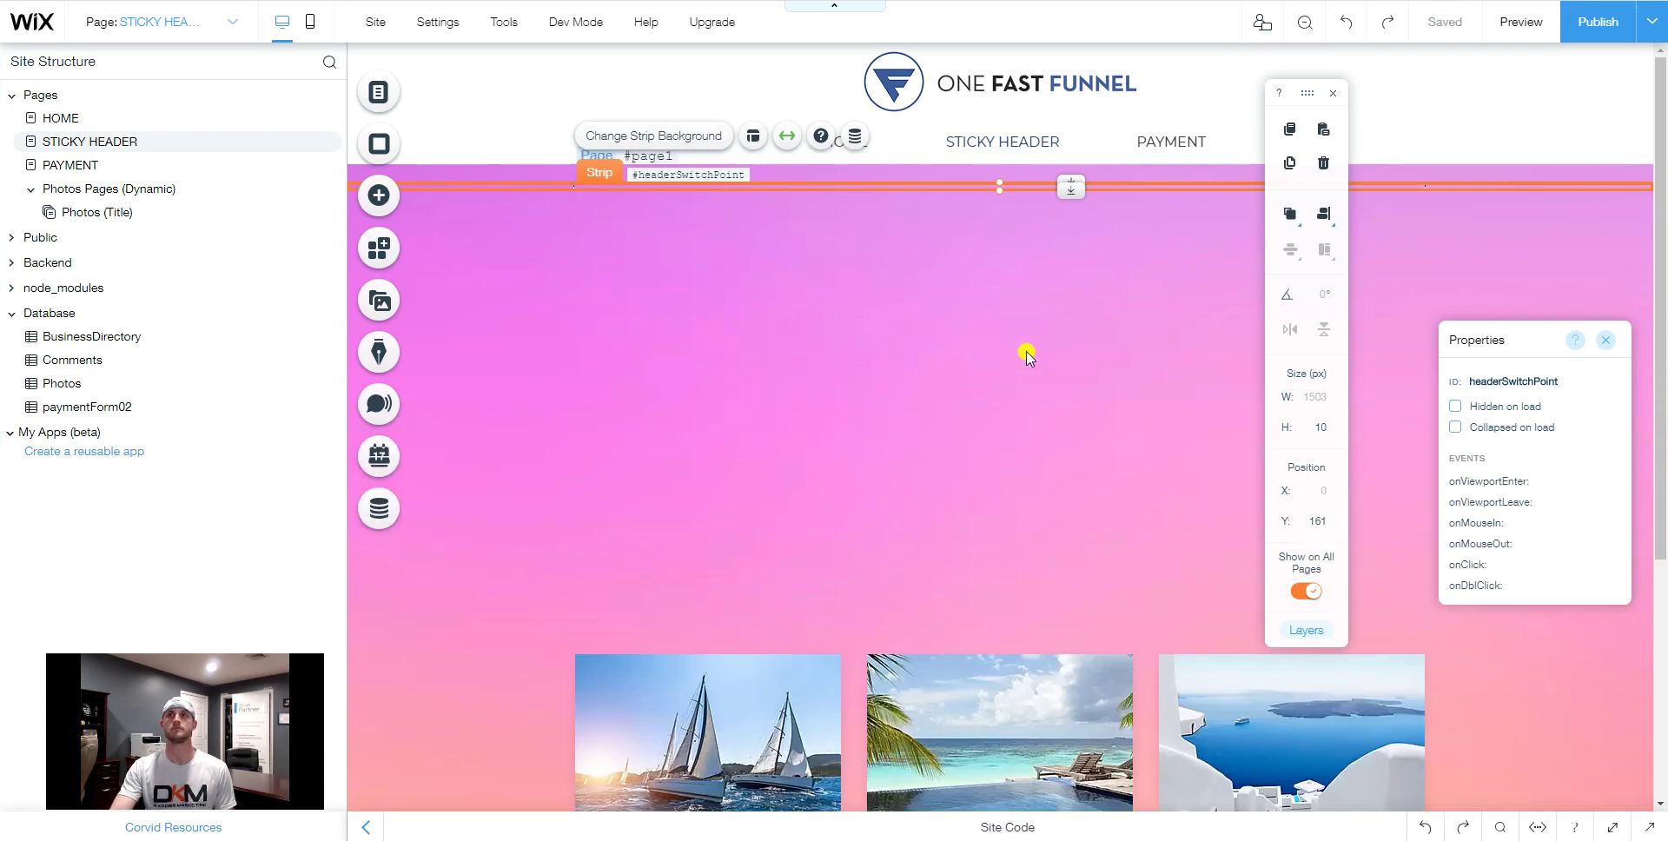
Preview the site, scrolling down and up to confirm the large logo header swaps to the compact sticky one.
click(1522, 28)
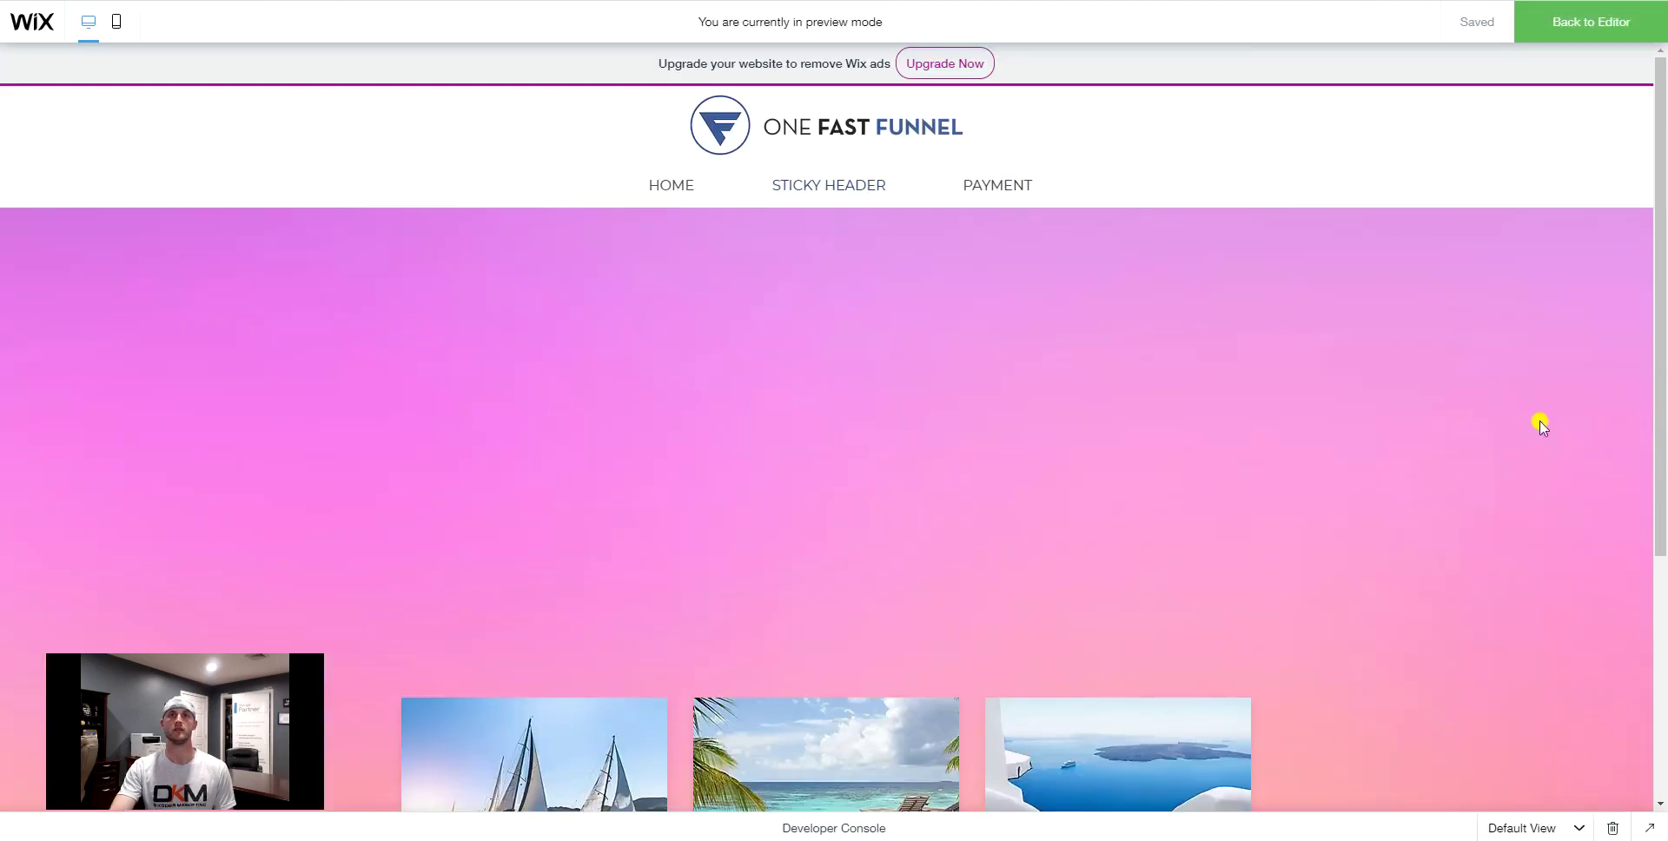
scroll(1531, 420, down, 5)
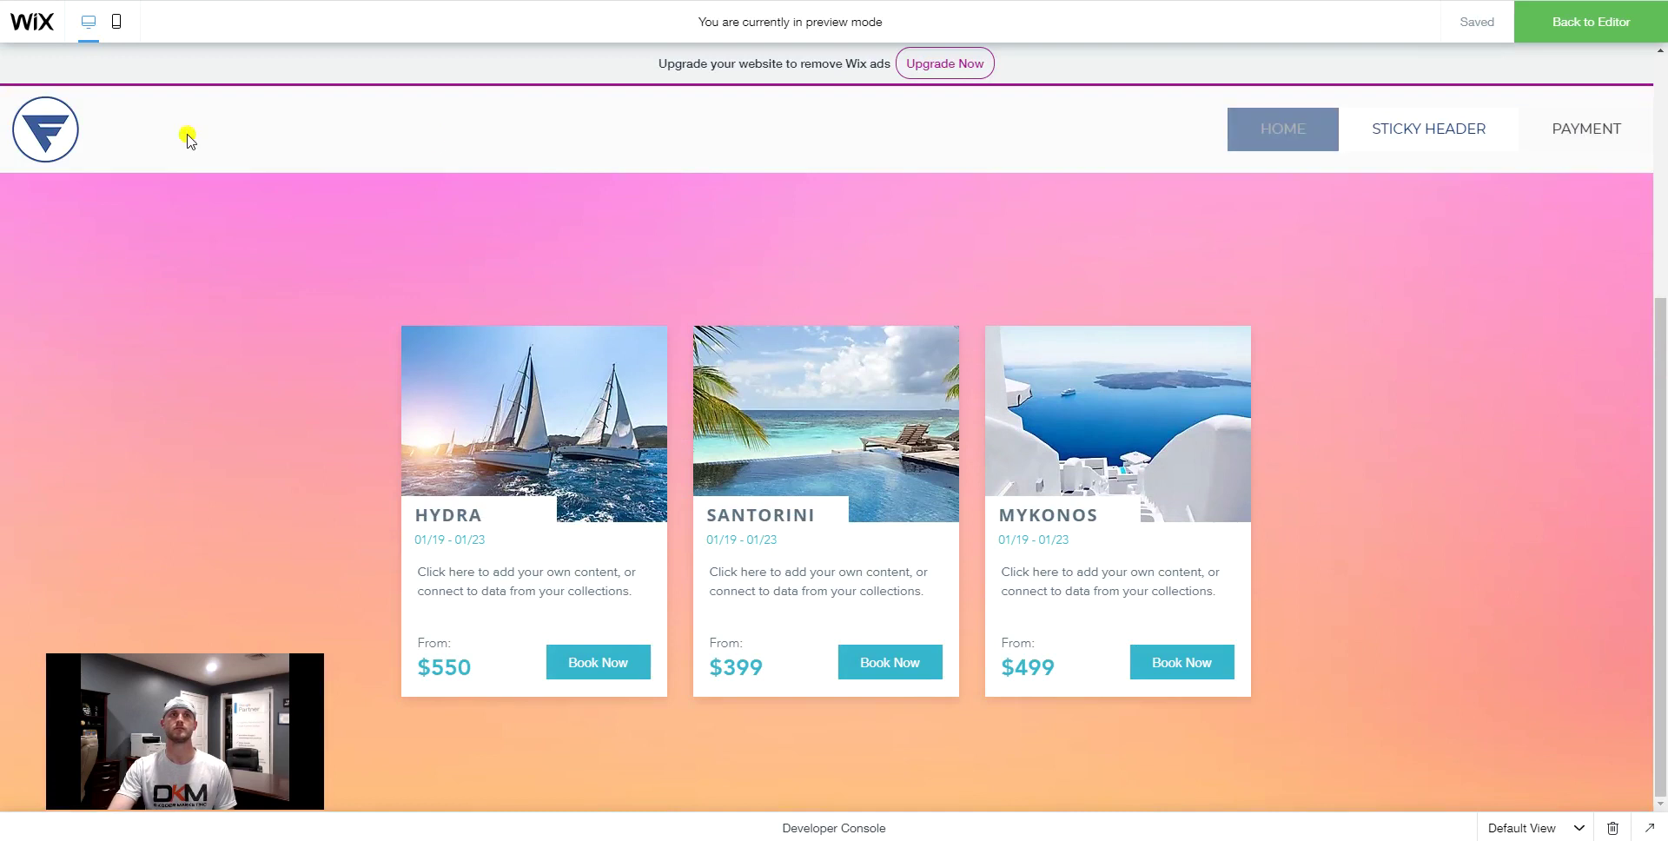
scroll(984, 243, up, 5)
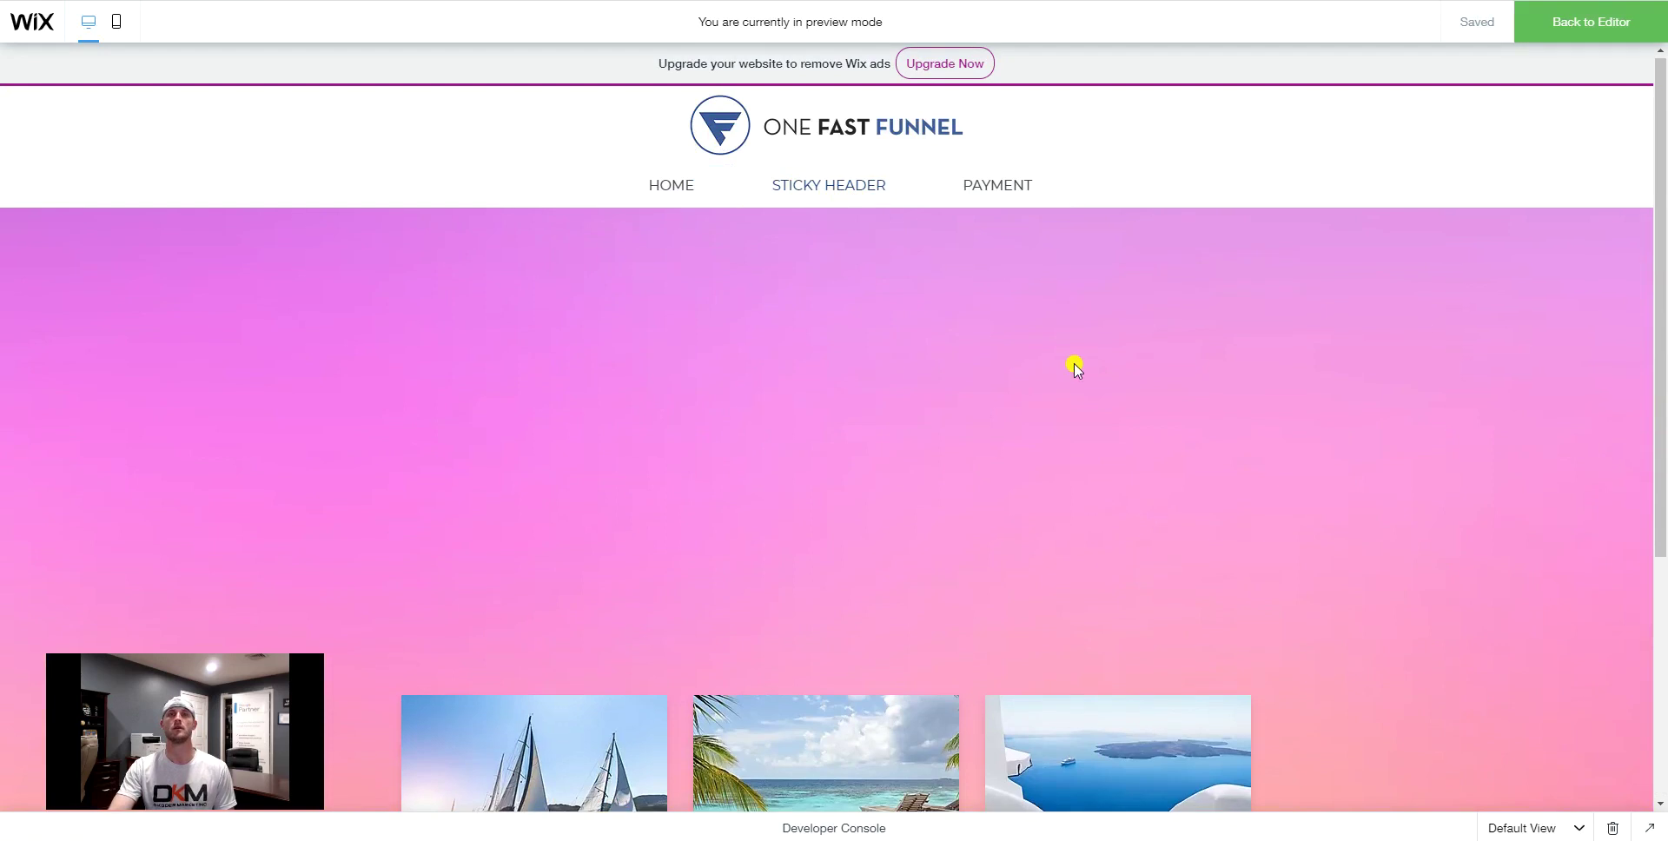
scroll(1074, 365, down, 3)
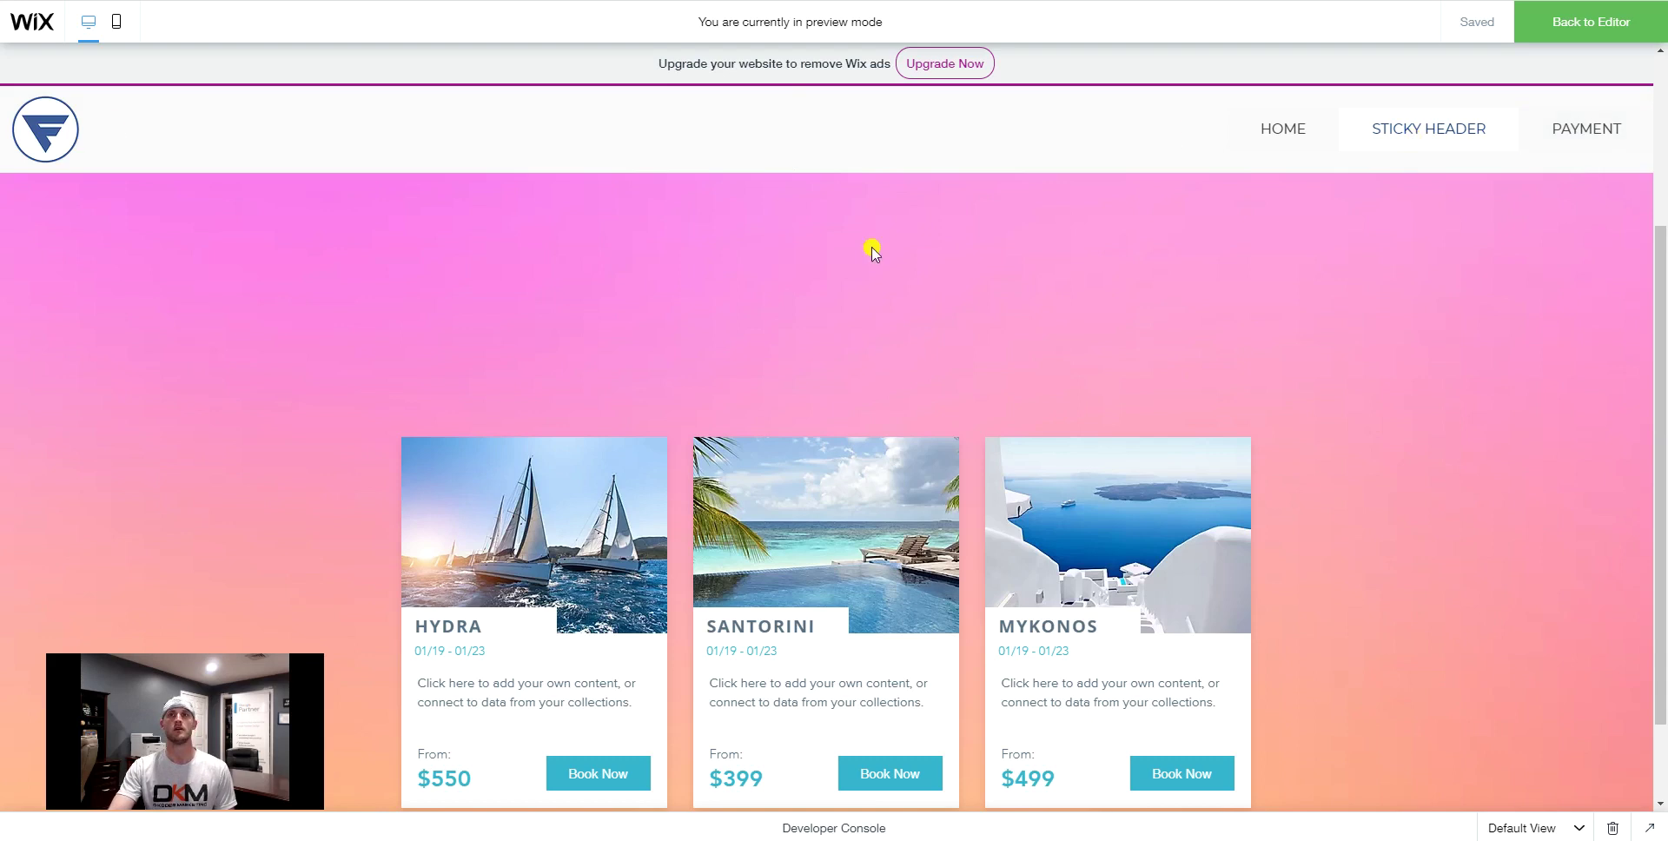
scroll(926, 276, up, 1)
scroll(927, 277, up, 2)
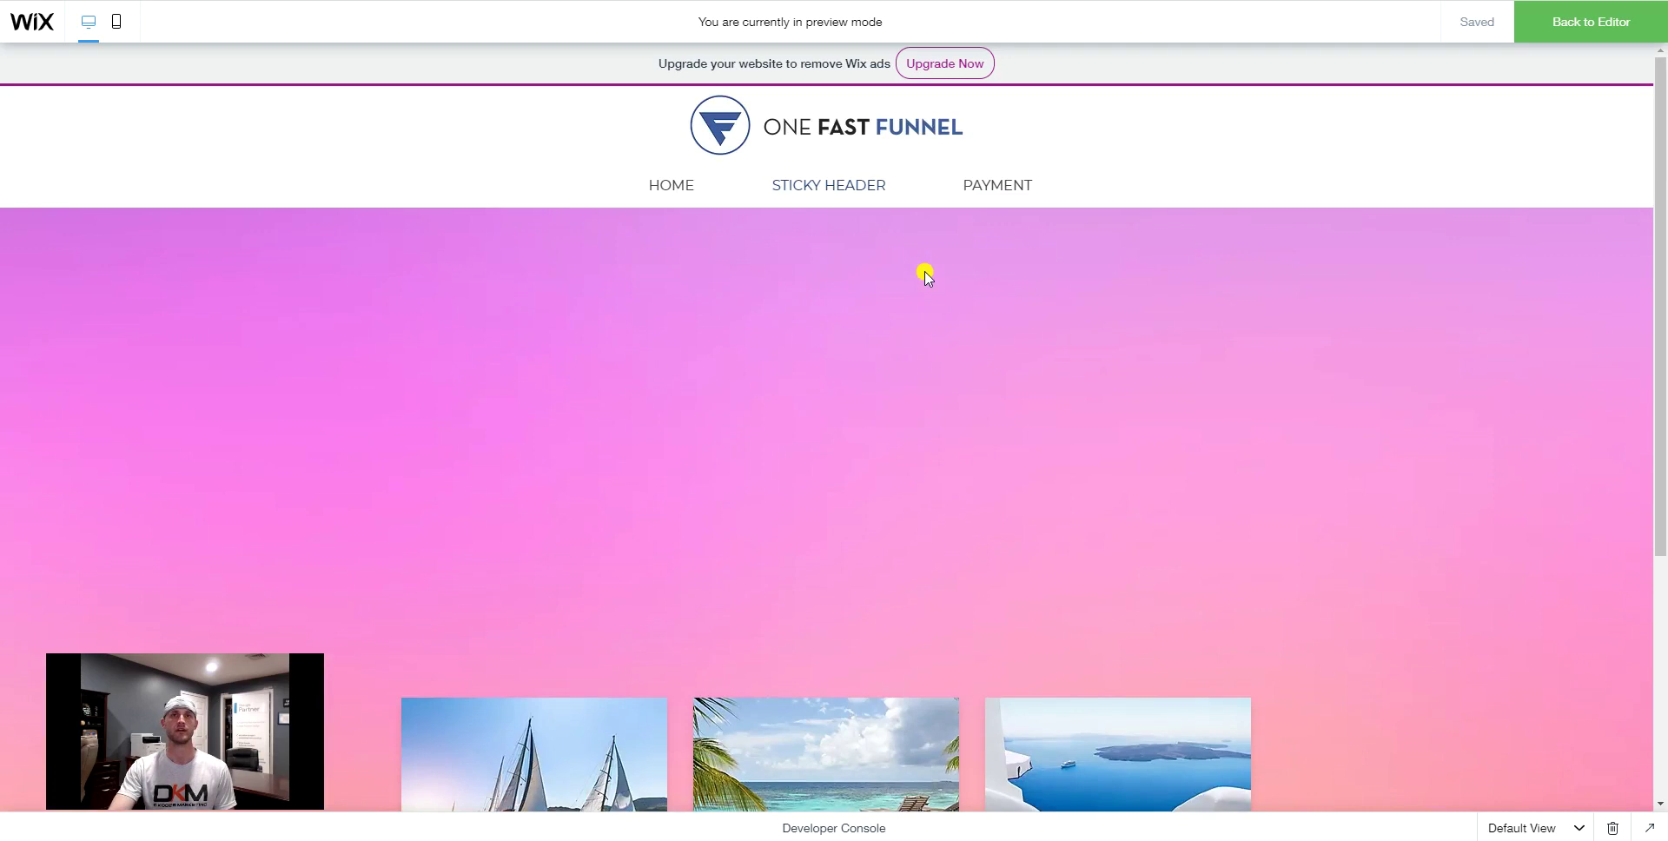
scroll(924, 276, down, 5)
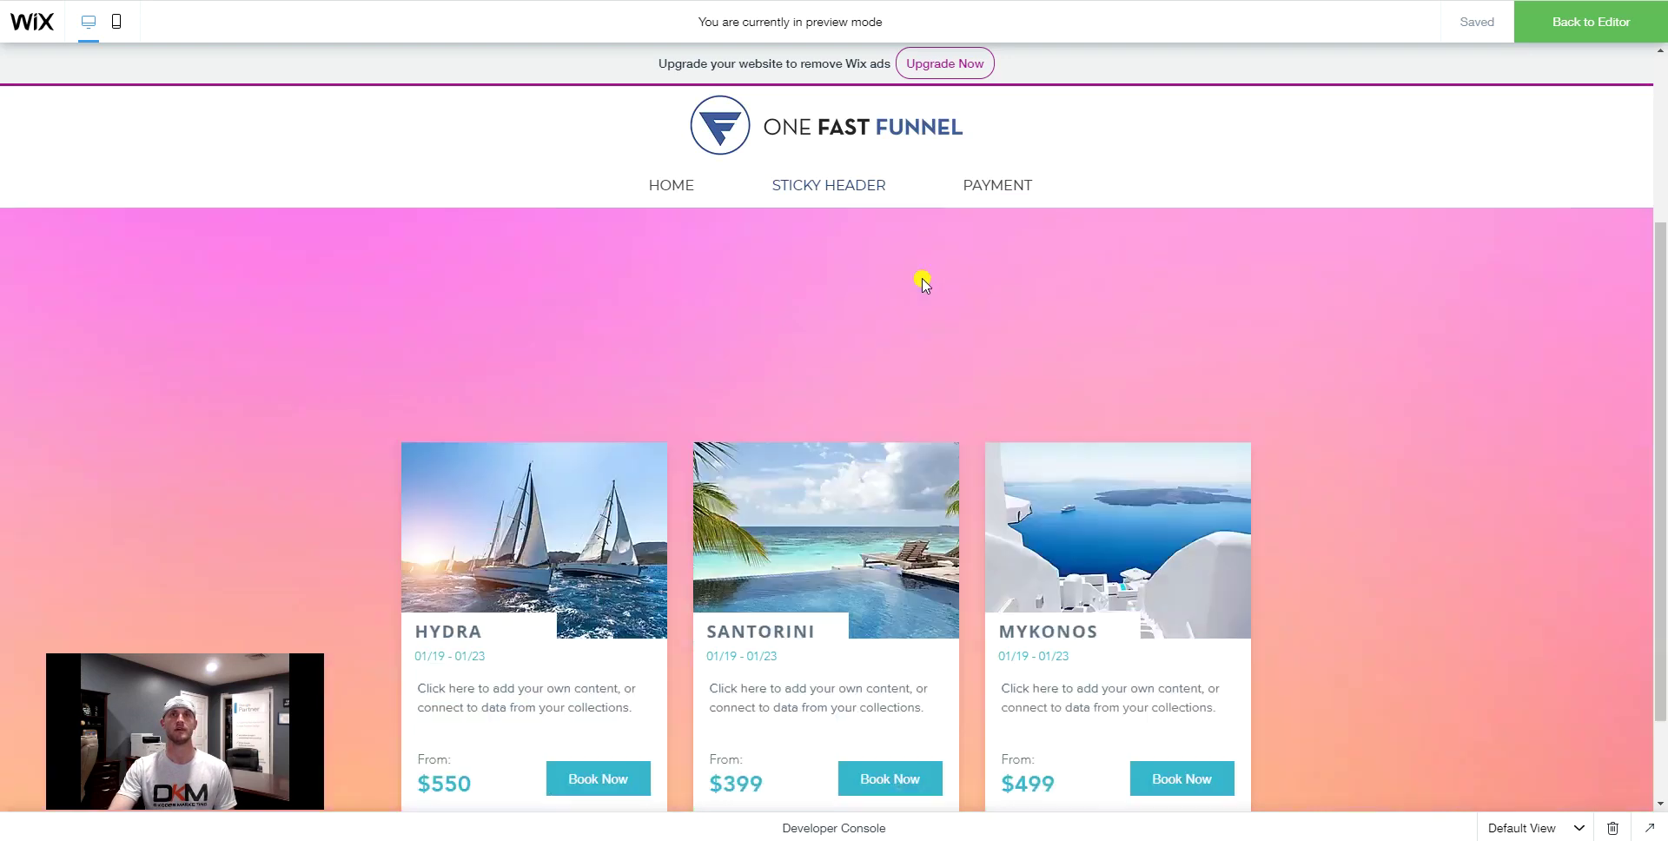
scroll(921, 278, up, 5)
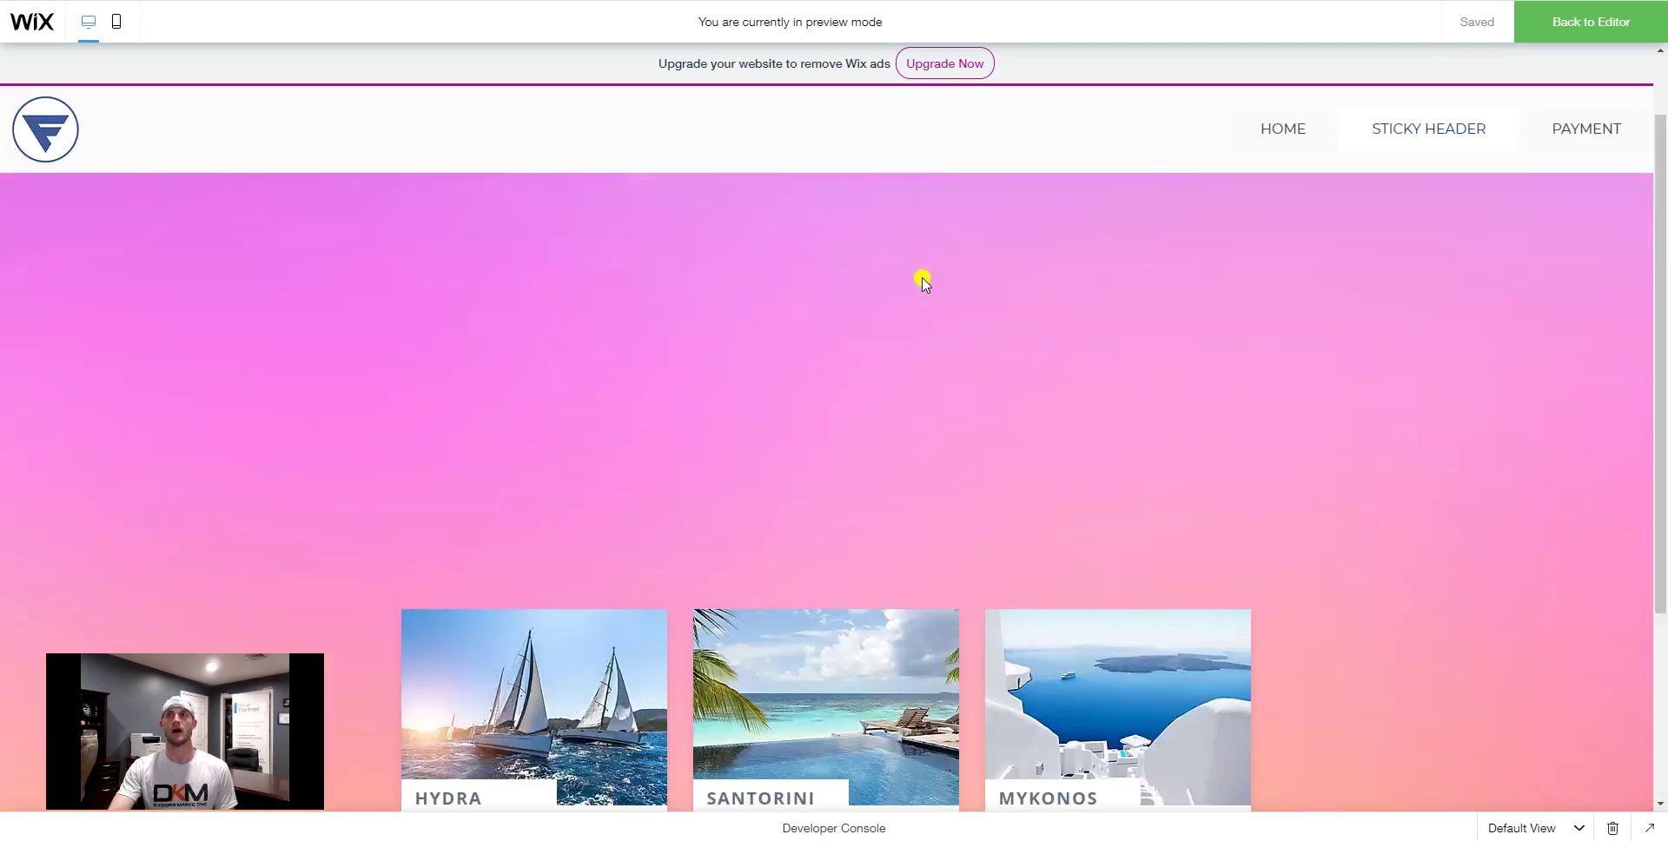